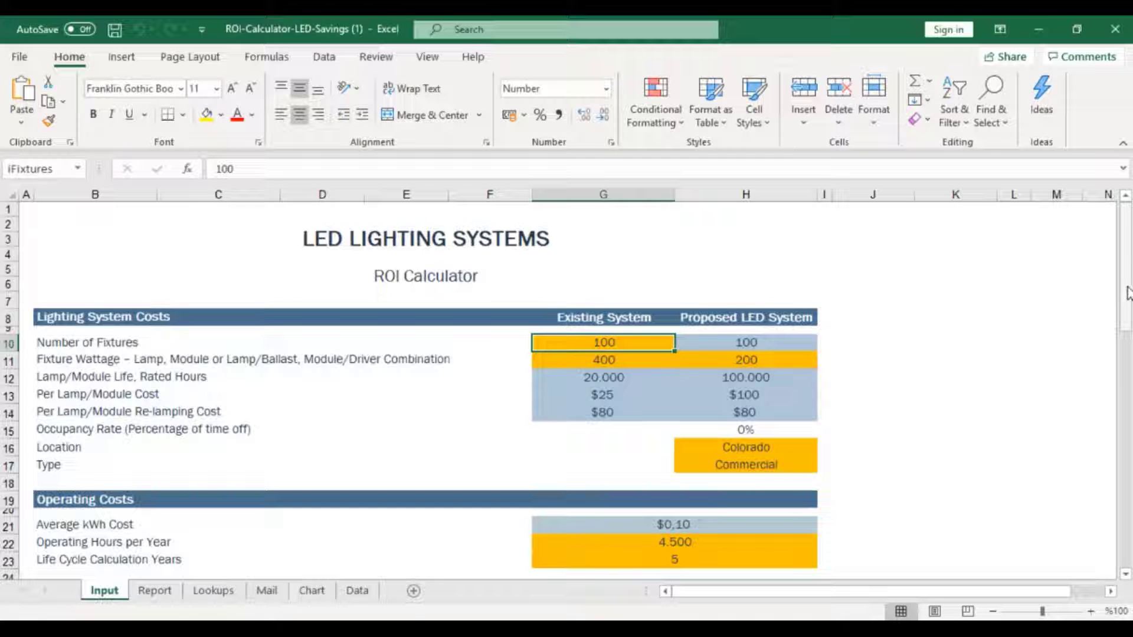
drag(1129, 297, 1126, 462)
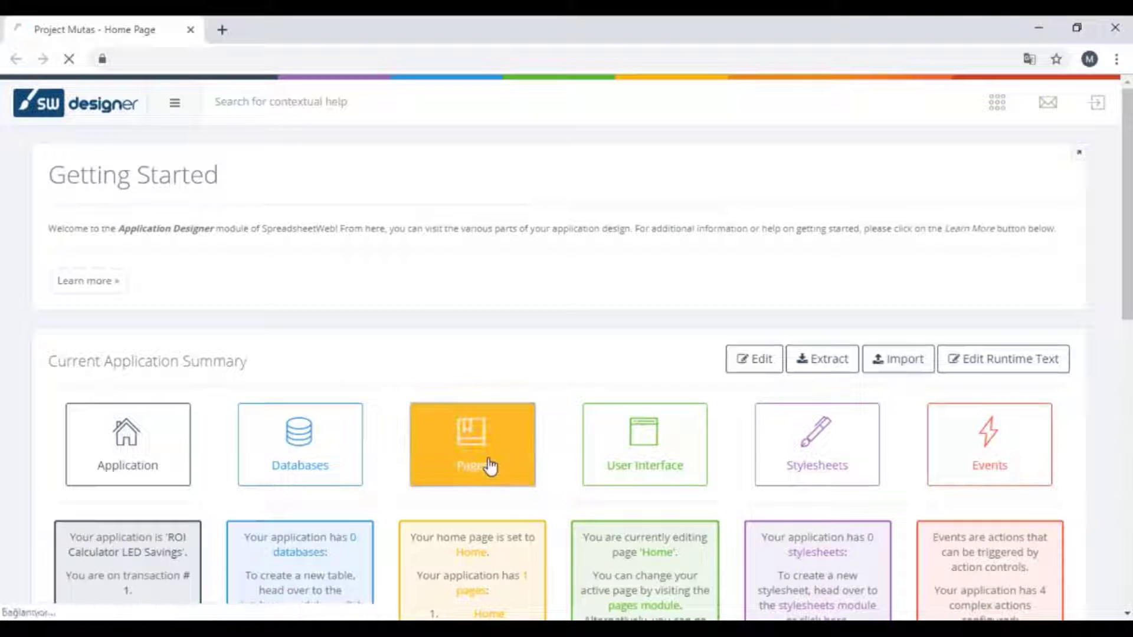
Create a new Standard page named Costs in the page designer, choosing its splash screen type
click(491, 468)
scroll(587, 493, down, 2)
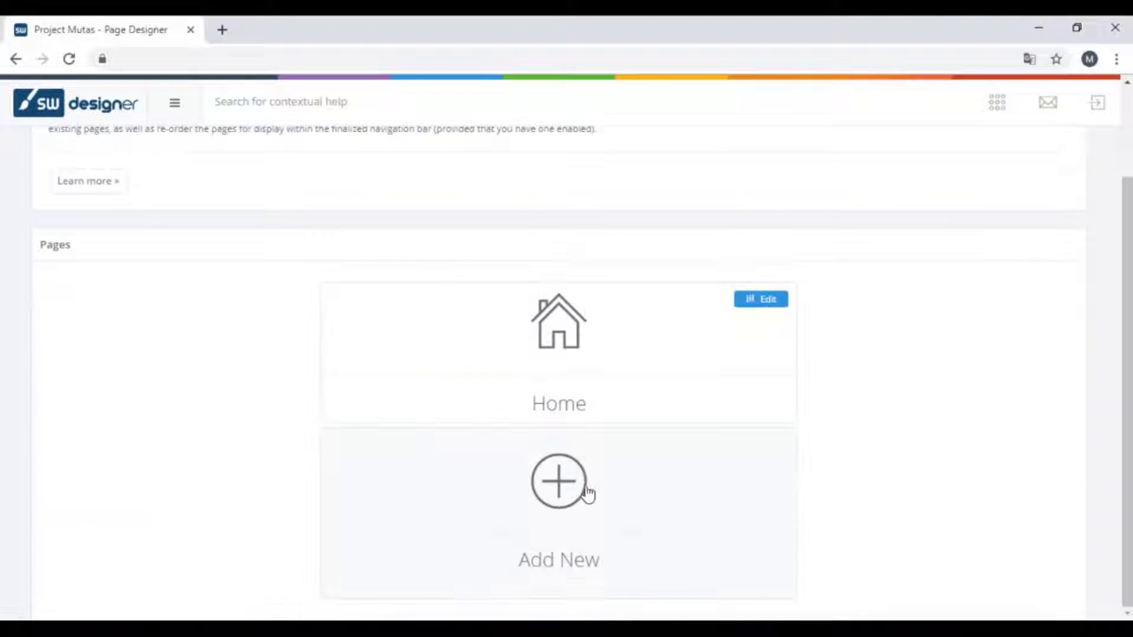
click(583, 491)
text(Costs)
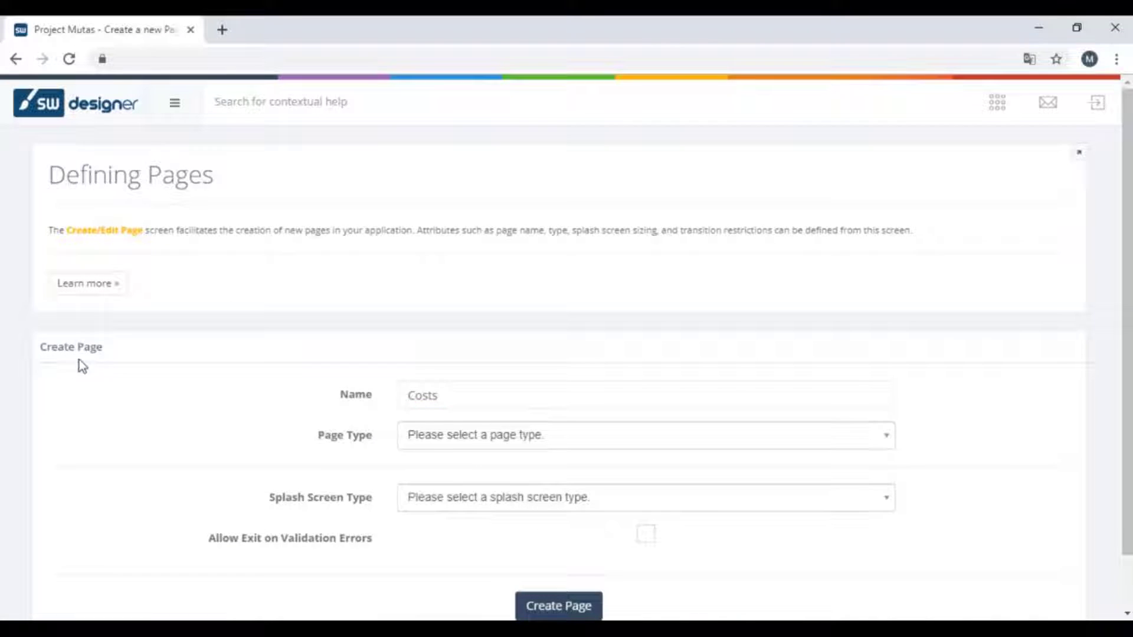
scroll(414, 413, down, 1)
click(453, 383)
click(453, 428)
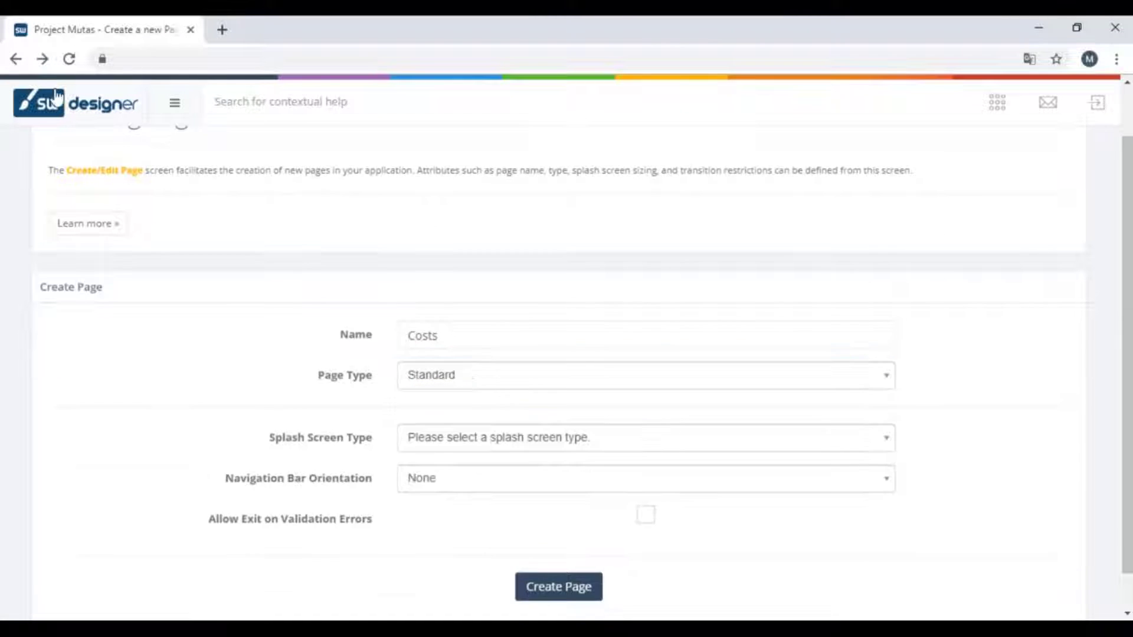
click(424, 438)
click(433, 551)
click(559, 588)
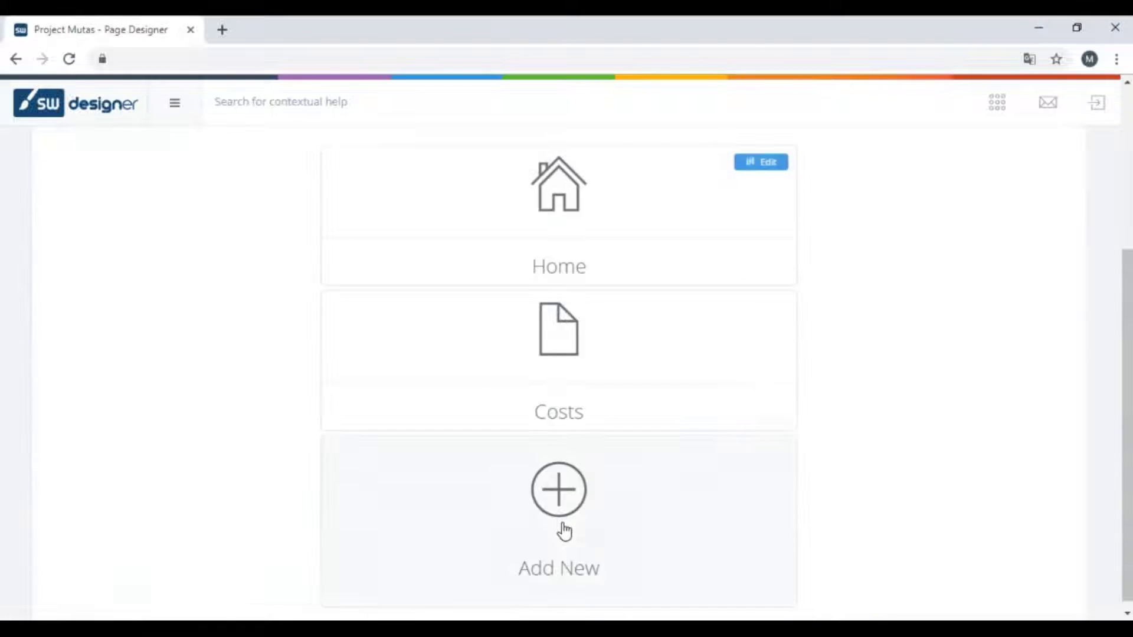
Create a new Standard page named Results with the splash screen type set to None
click(561, 531)
text(REsul)
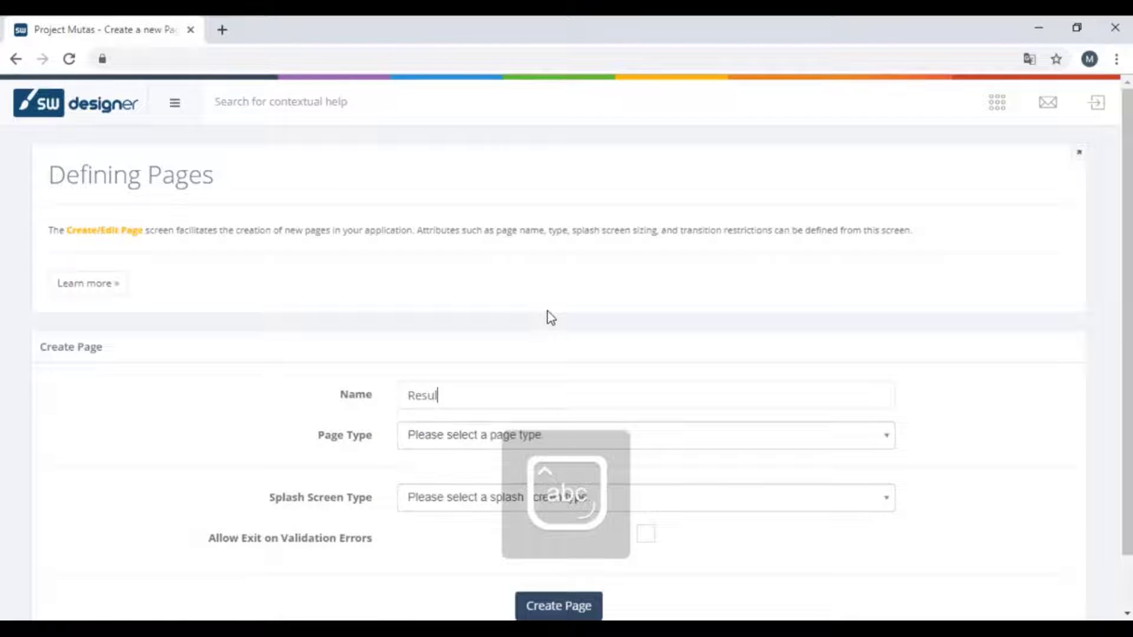
text(ts)
click(472, 435)
click(472, 508)
click(468, 497)
click(468, 433)
scroll(565, 570, down, 1)
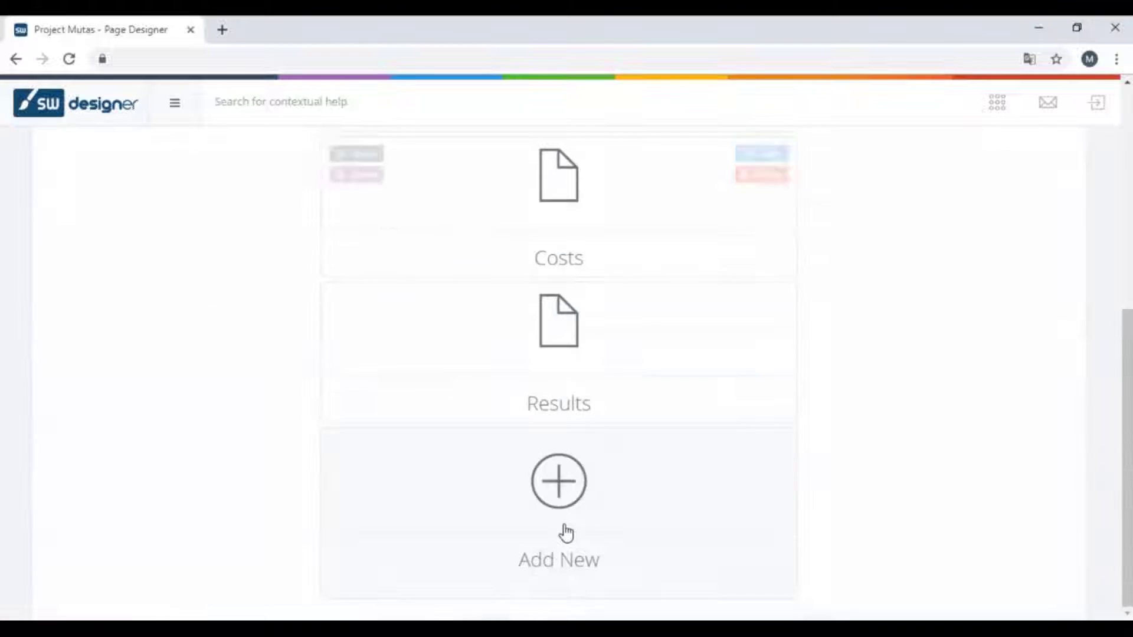
Create a new Standard page named Get Report with the splash screen type set to None
click(559, 533)
text(G)
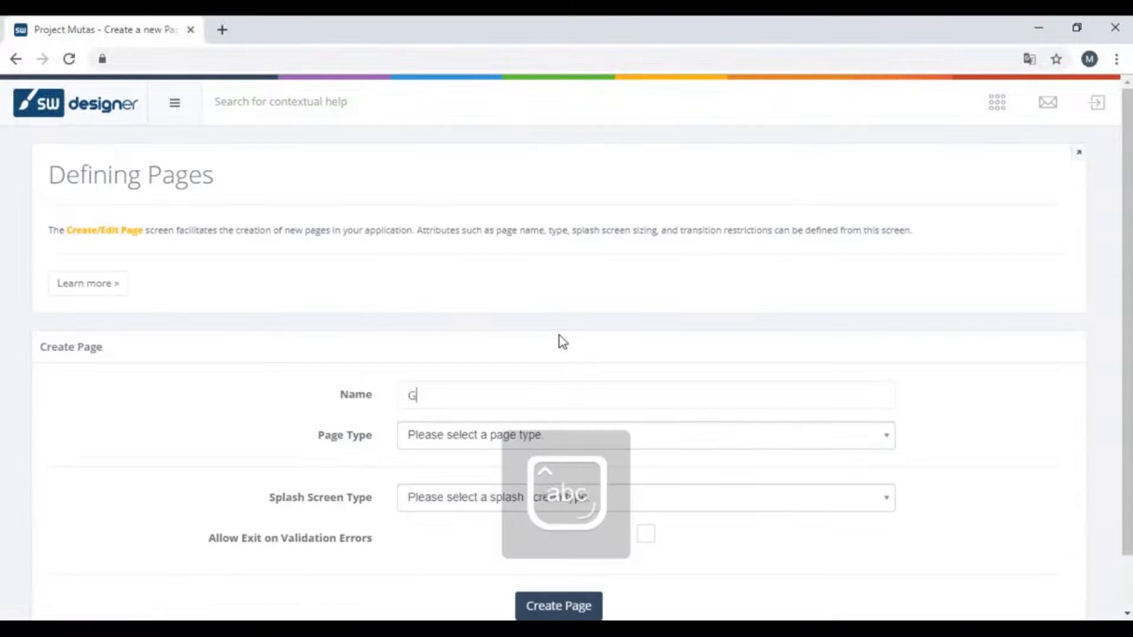
text(et Report)
click(472, 435)
click(434, 506)
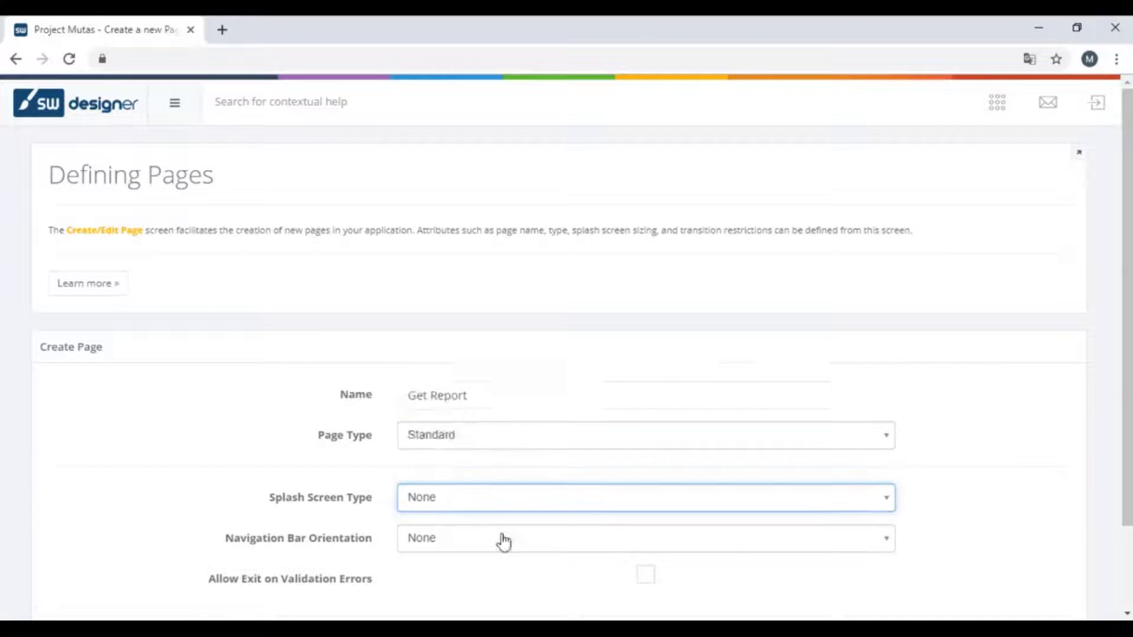
scroll(512, 555, down, 1)
click(516, 561)
Create a new Standard page named Thank You, choosing its splash screen type
click(559, 529)
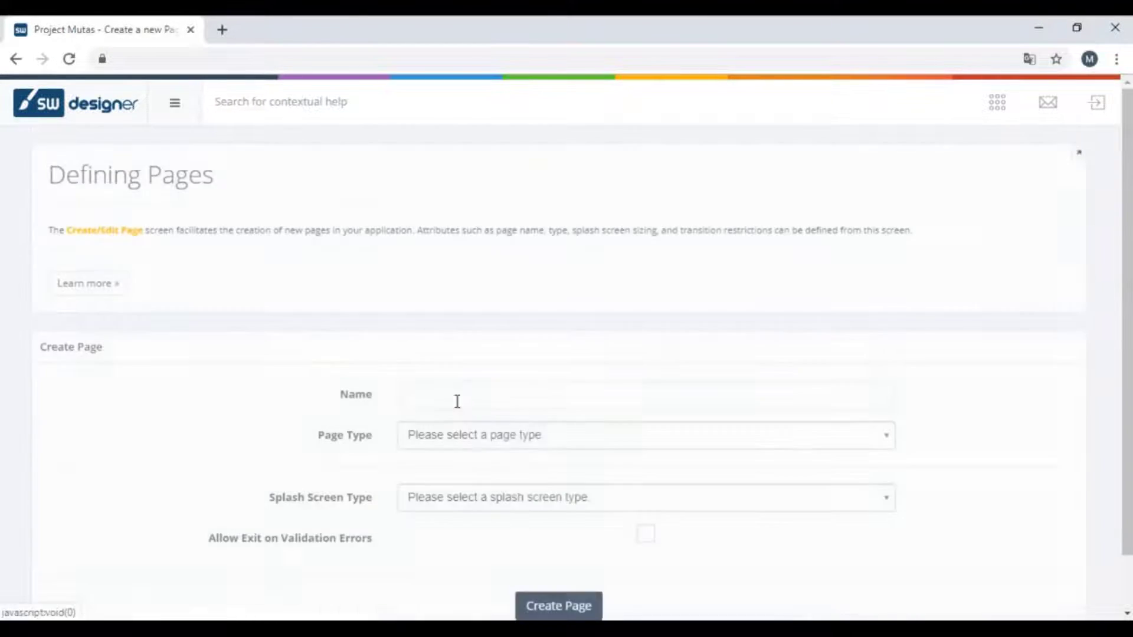
text(Thank You)
click(675, 430)
click(720, 506)
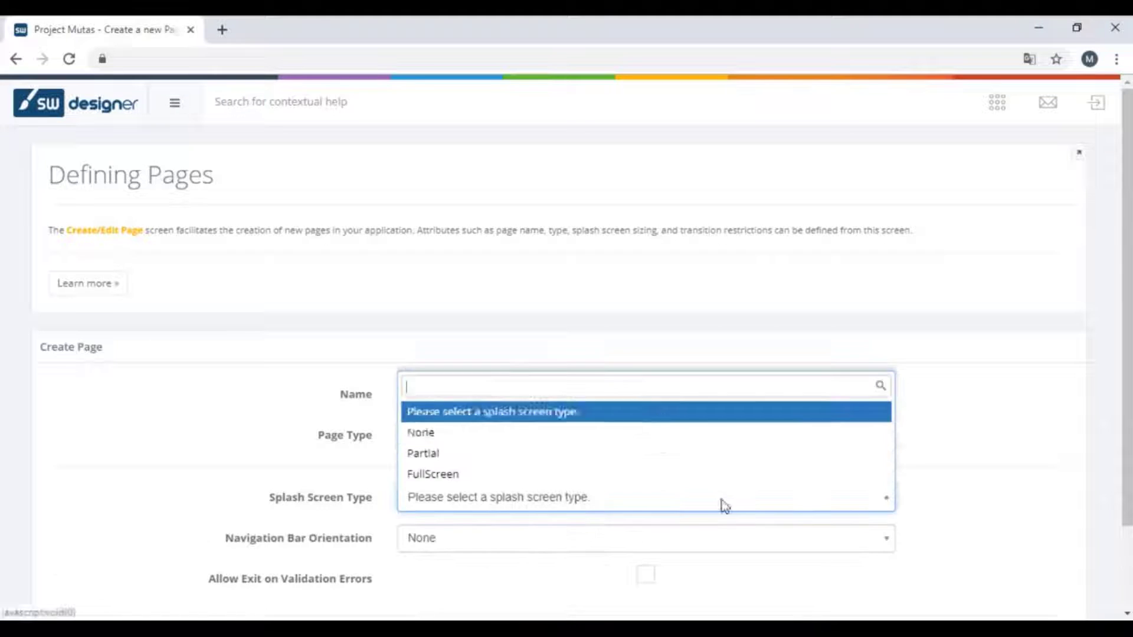
click(721, 509)
click(706, 481)
scroll(560, 545, down, 1)
click(560, 544)
Place a two-column container on the page canvas and submit its properties
drag(63, 187, 668, 268)
click(788, 161)
scroll(951, 556, down, 5)
click(951, 557)
Add a text box to the first column, choose its named range, and name it Number of Fixtures
drag(72, 307, 286, 182)
click(286, 181)
click(939, 371)
click(939, 519)
double_click(962, 434)
text(Number of Fixtures)
scroll(956, 435, down, 10)
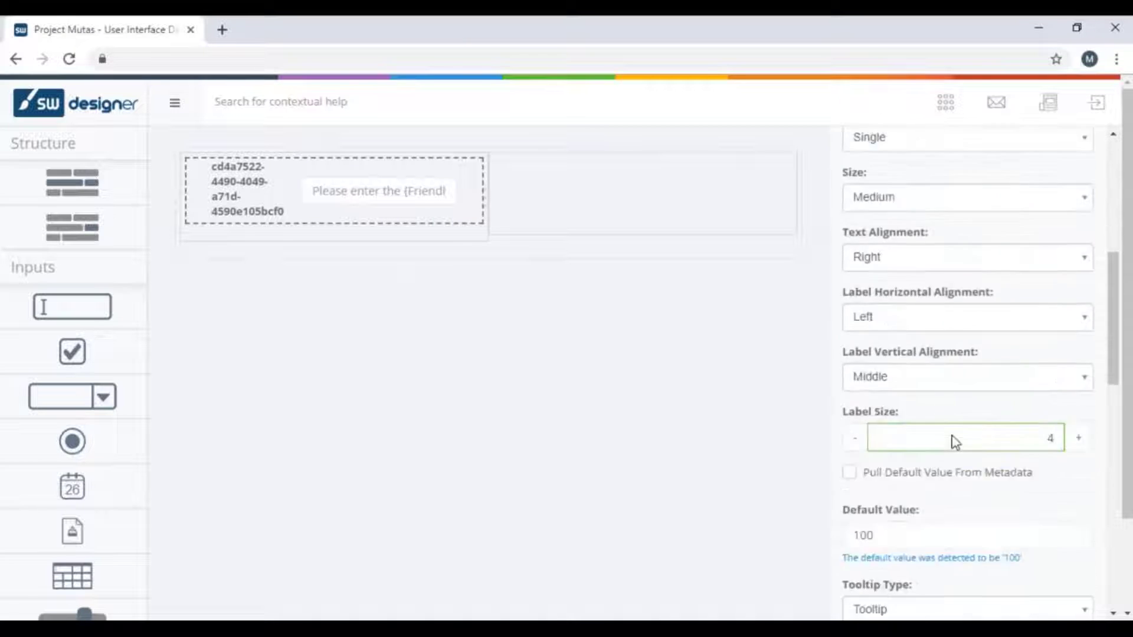
Add a dropdown below it bound to iWattage with the list range listWattage, and name it Fixture Wattage(Current)
drag(72, 396, 492, 509)
click(944, 365)
click(944, 508)
click(946, 430)
click(946, 508)
scroll(968, 496, down, 1)
double_click(984, 490)
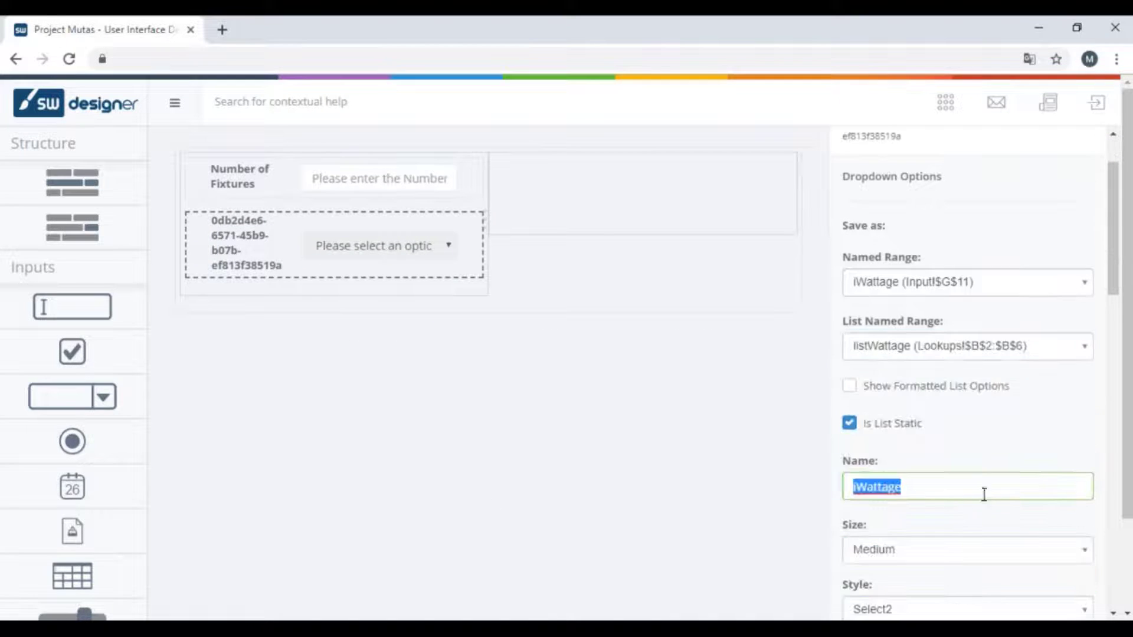
text(Fixture Wattage (Current))
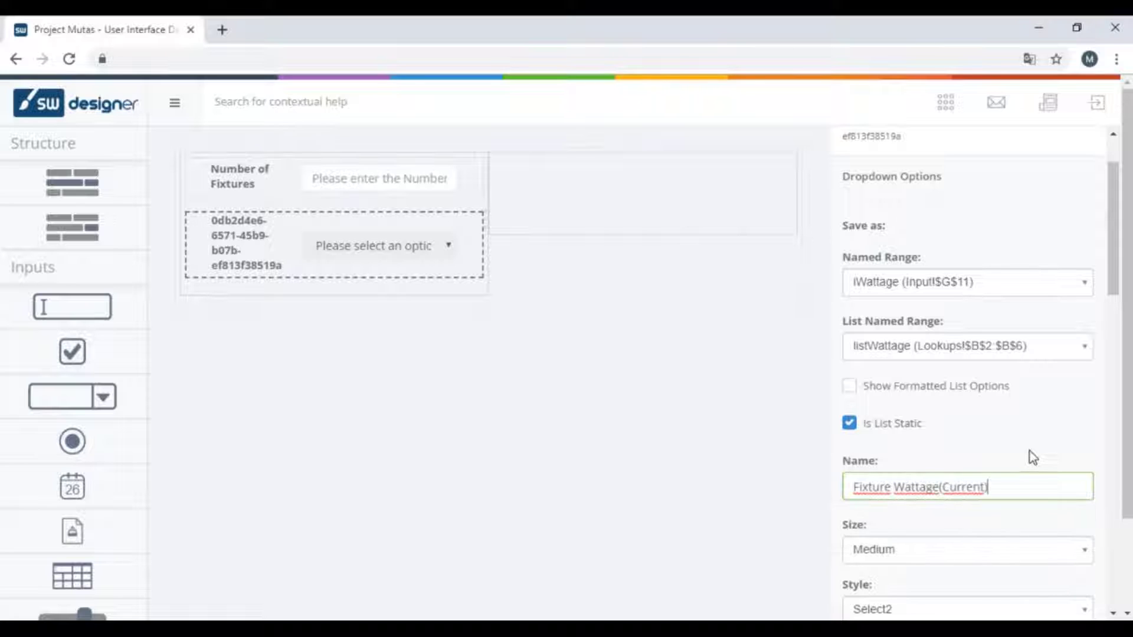
scroll(1029, 451, down, 6)
scroll(943, 454, down, 10)
click(936, 555)
Add a second dropdown with its named range and list range, and name it Fixture Wattage(Proposed LED)
drag(72, 396, 354, 283)
click(968, 365)
click(972, 519)
click(968, 429)
click(968, 584)
double_click(941, 497)
text(Fixture Wattage(Proposed LED))
scroll(1007, 380, down, 15)
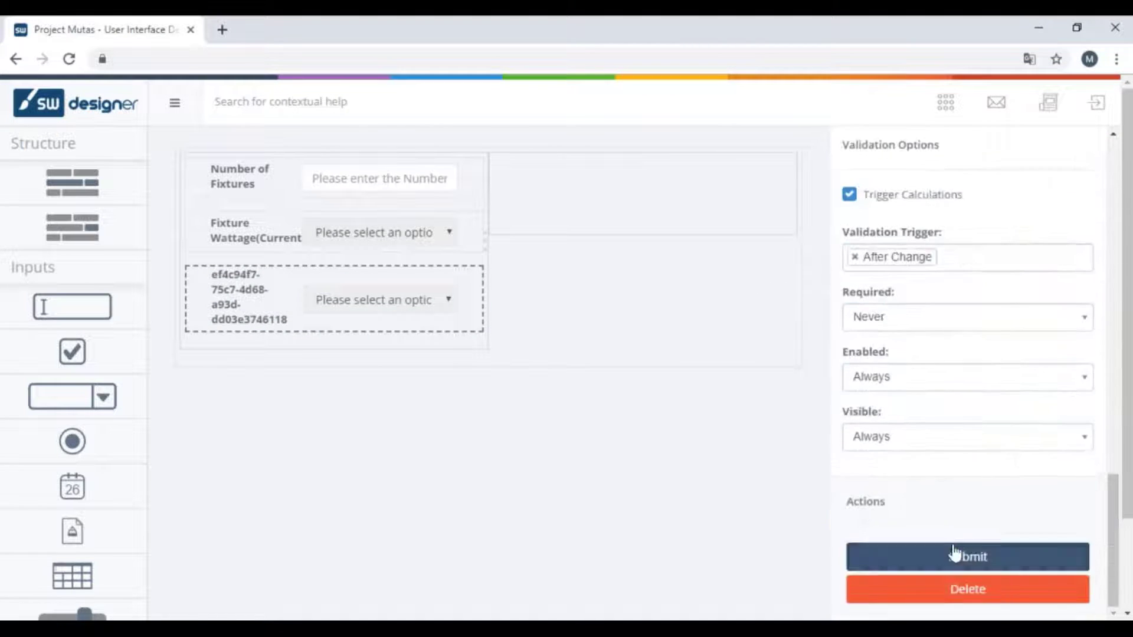
click(956, 555)
Add another dropdown in the first column and choose its named range
drag(72, 396, 238, 309)
click(968, 365)
click(910, 541)
scroll(1024, 518, down, 10)
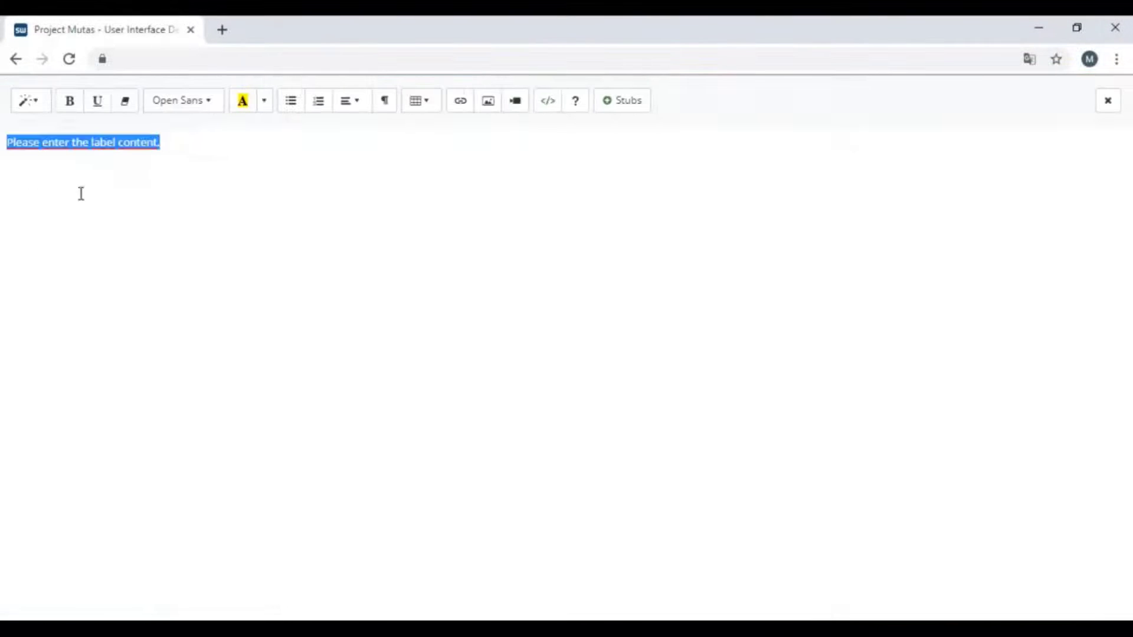
Write the label content "Simple Payback in Year: {{oYearsPayback:Decimal;0.00}}" and, on a second line, "Return on Investment: {{oROI:Decimal;0.00%}}"
text(back in Year: {{oYearsPayback:Decimal:)
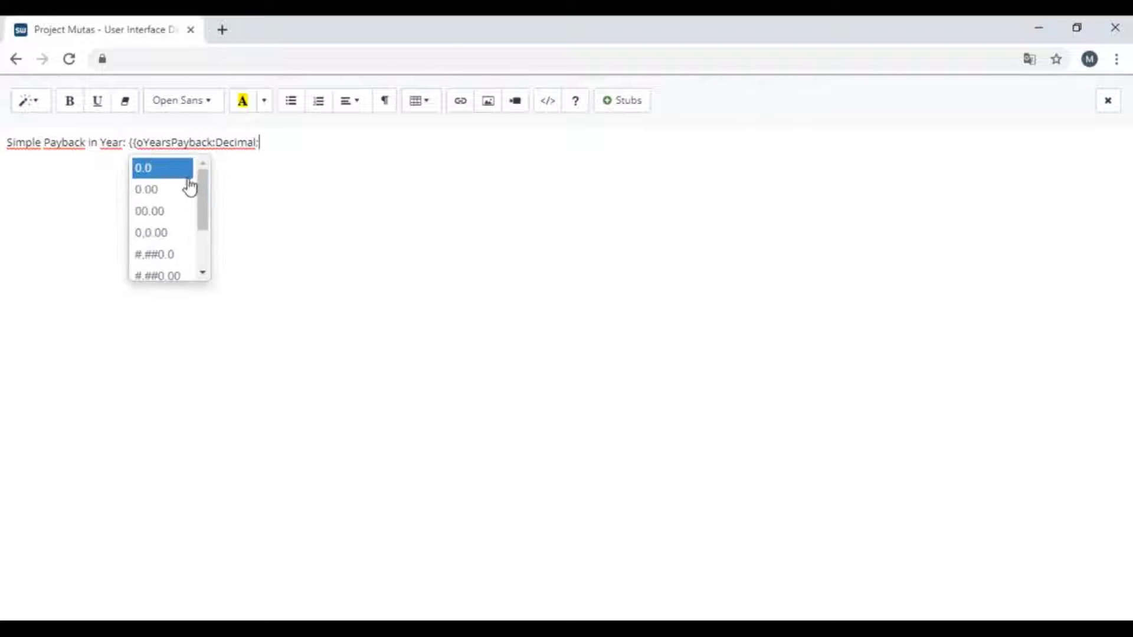
click(189, 187)
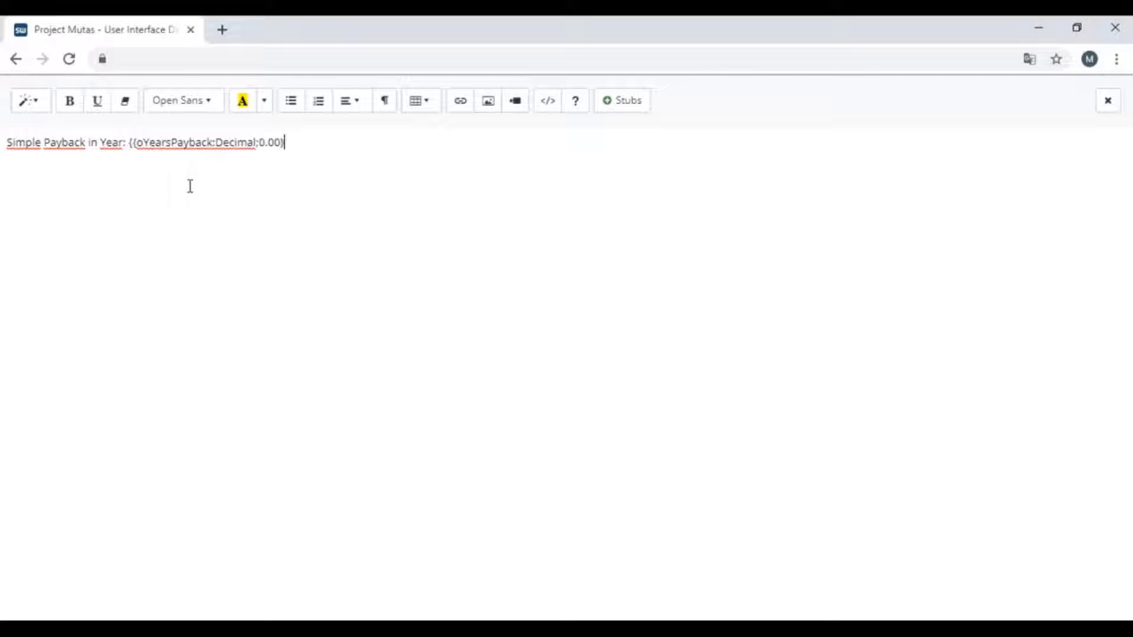
text(Return on Invest)
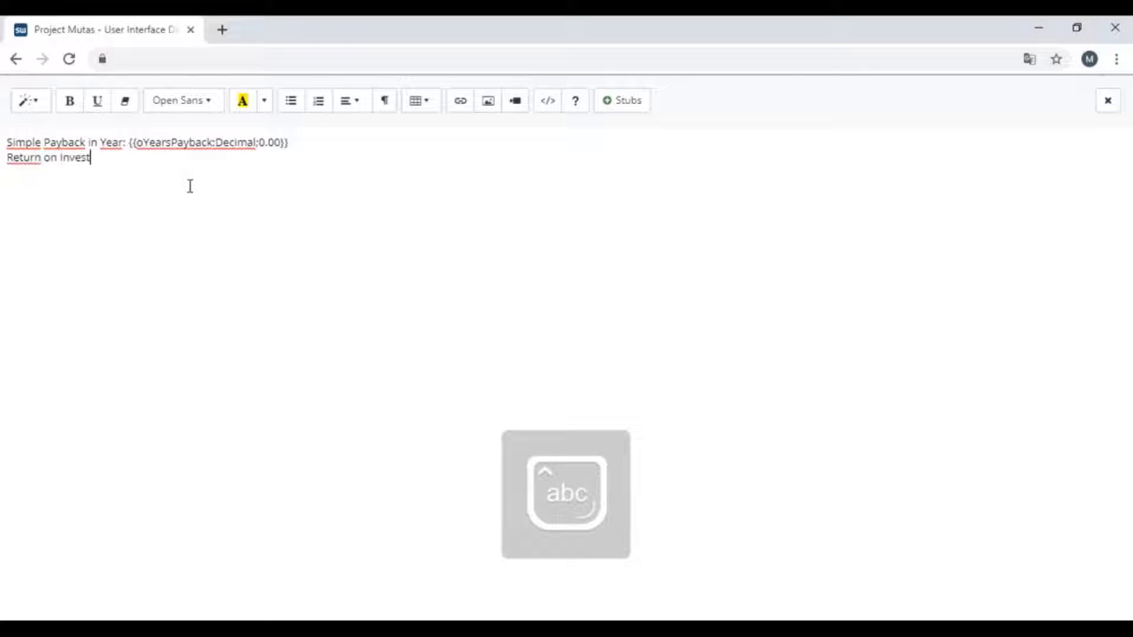
text(ment: {{oROI:Decimal:0.00%)
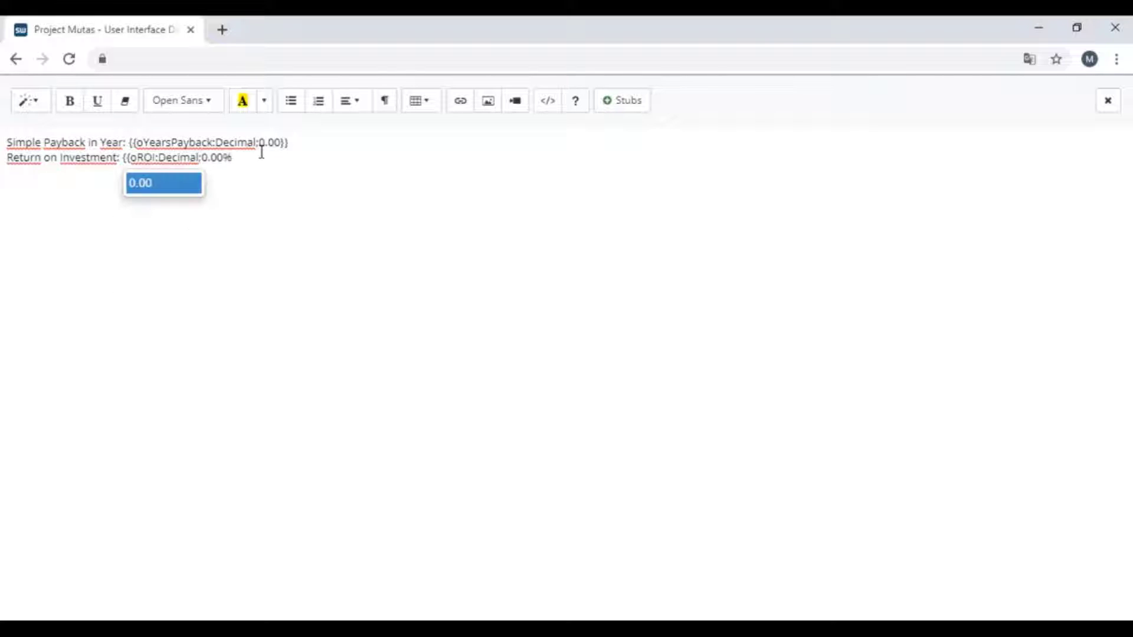
Apply a heading style to the payback and return-on-investment label text and submit the label
click(26, 113)
click(51, 296)
click(422, 261)
click(1108, 101)
click(952, 599)
Add a chart below the payback label, configure its data source and display options, and submit it
scroll(73, 449, down, 4)
drag(72, 431, 333, 310)
click(347, 318)
click(968, 318)
click(939, 407)
click(939, 402)
click(933, 515)
scroll(921, 502, down, 3)
click(908, 522)
click(938, 217)
click(938, 290)
scroll(909, 321, down, 5)
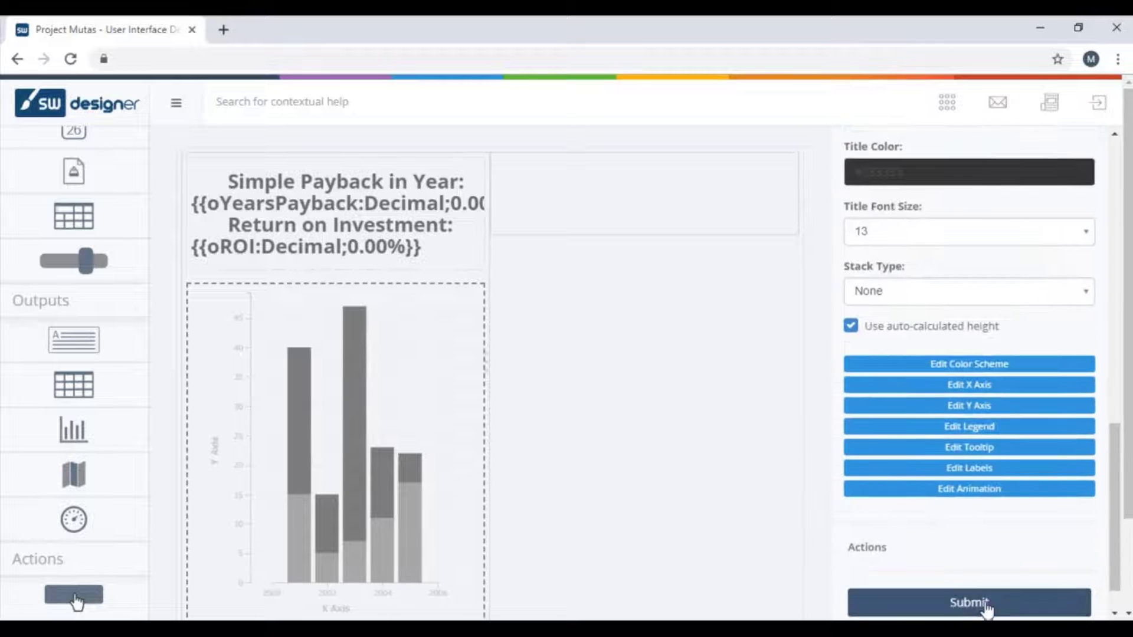
click(984, 605)
Add a button below the chart with the text Get Report and configure its events
scroll(200, 351, down, 1)
scroll(88, 354, down, 4)
drag(74, 594, 498, 554)
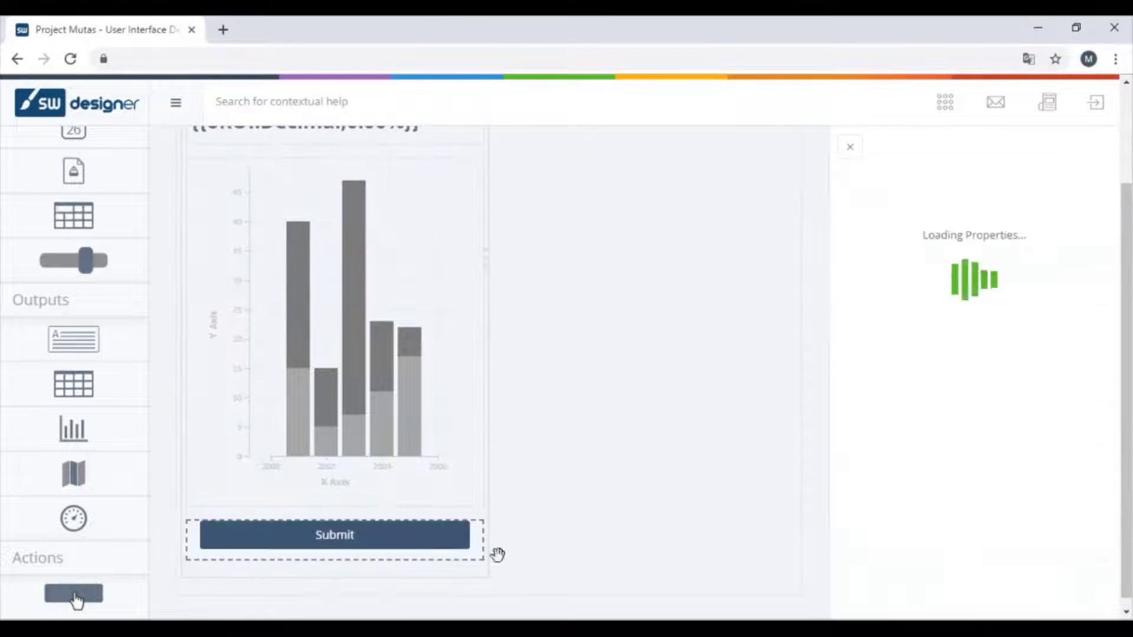
double_click(938, 337)
text(Get Rep)
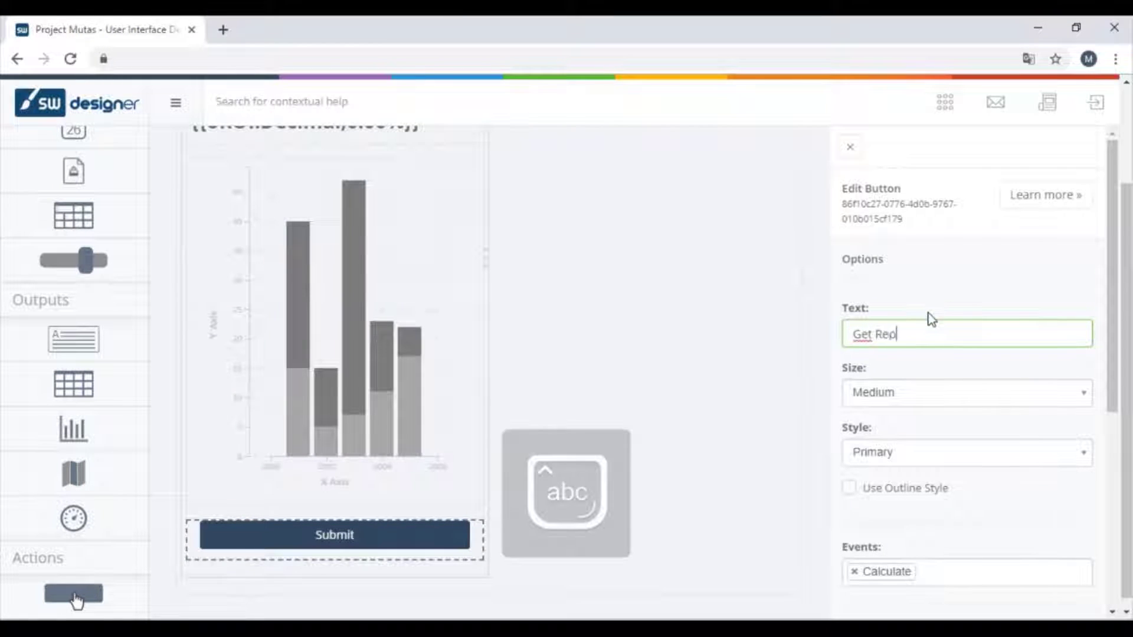
text(ort)
scroll(1011, 304, down, 4)
click(1015, 324)
click(959, 326)
click(562, 396)
scroll(932, 472, down, 5)
click(932, 546)
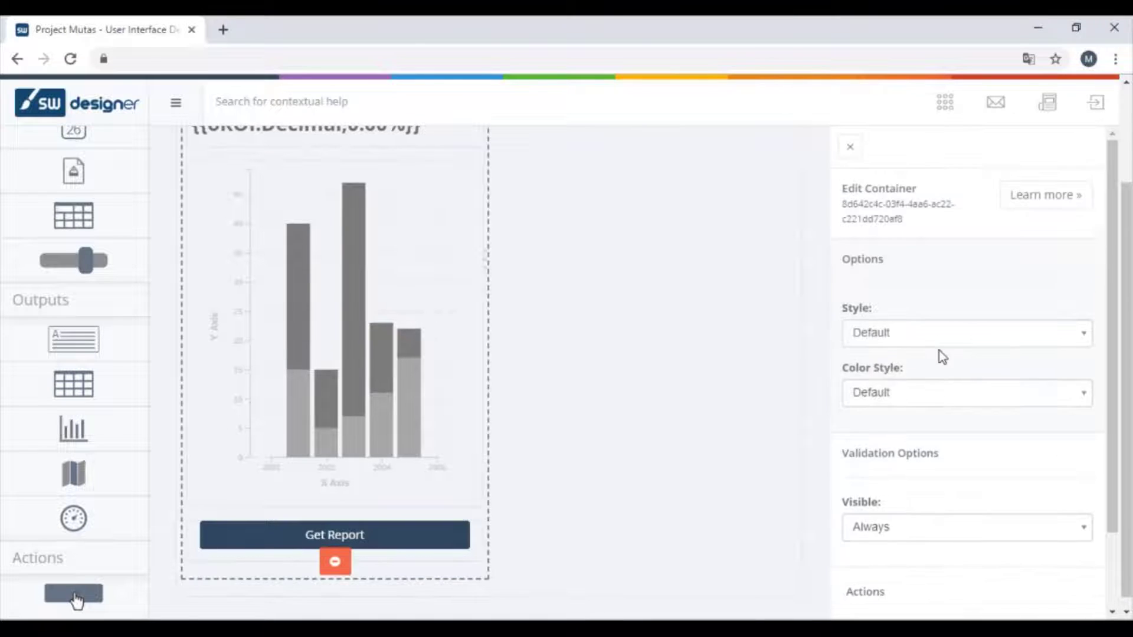
Open the Get Report page for editing and add a two-column container to it
click(939, 351)
click(933, 405)
drag(73, 182, 784, 217)
scroll(891, 329, down, 5)
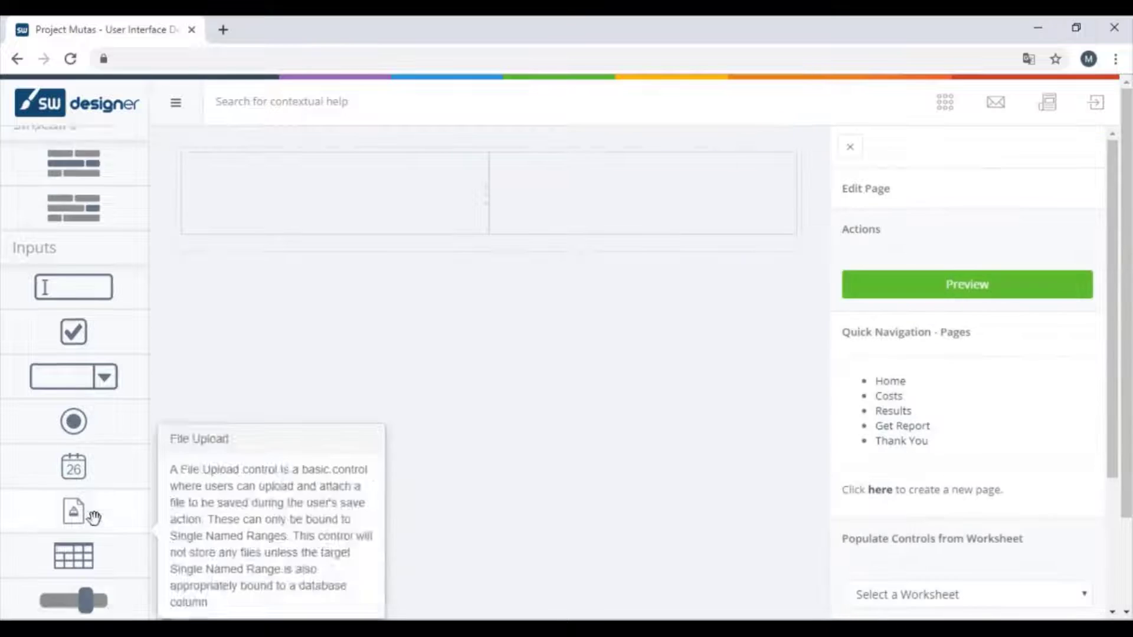
Add a label to the first column with the content "Enter your email to receive a detailed report"
scroll(75, 511, down, 3)
drag(74, 531, 304, 185)
double_click(304, 171)
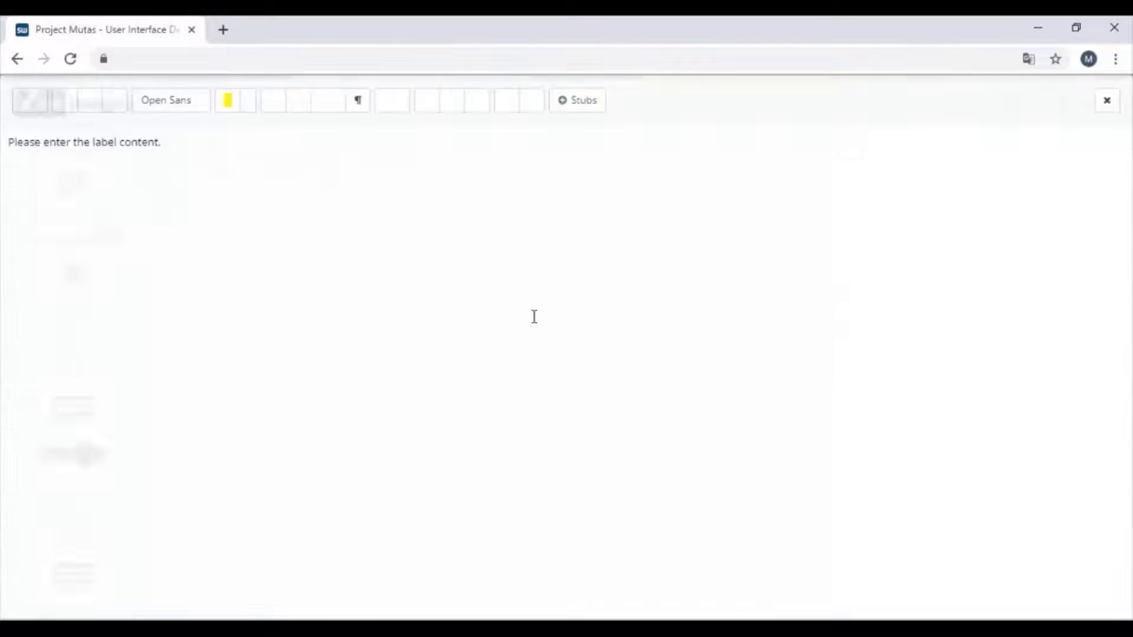
text(Enter your email to receive a deta)
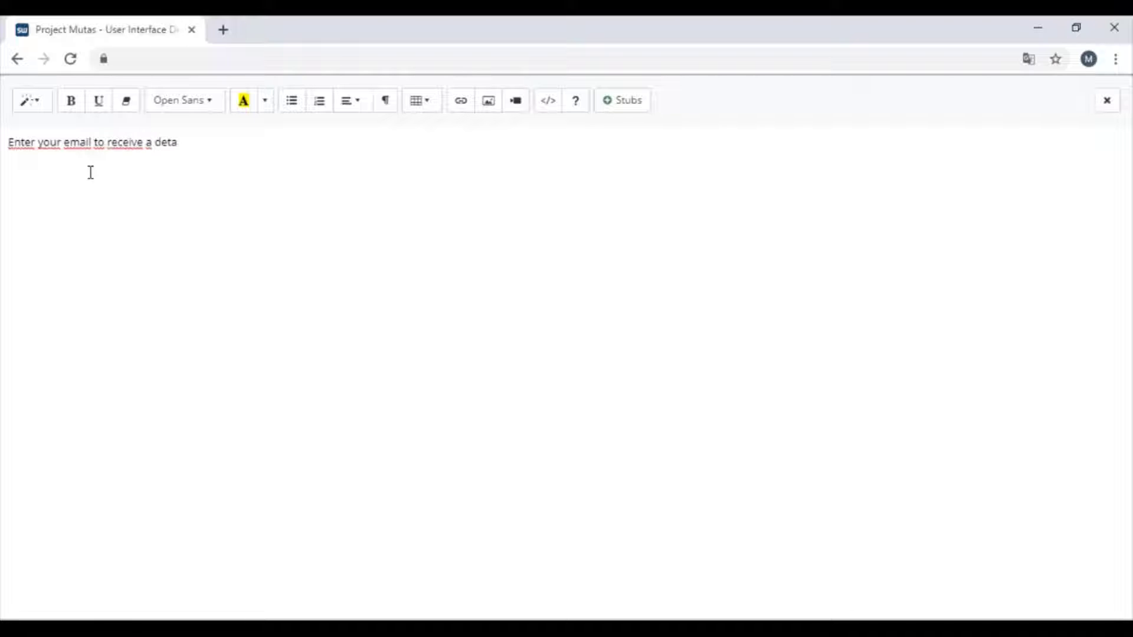
text(t)
Apply a heading style to the email prompt text and submit the label
drag(230, 142, 7, 142)
click(32, 101)
click(69, 320)
click(857, 295)
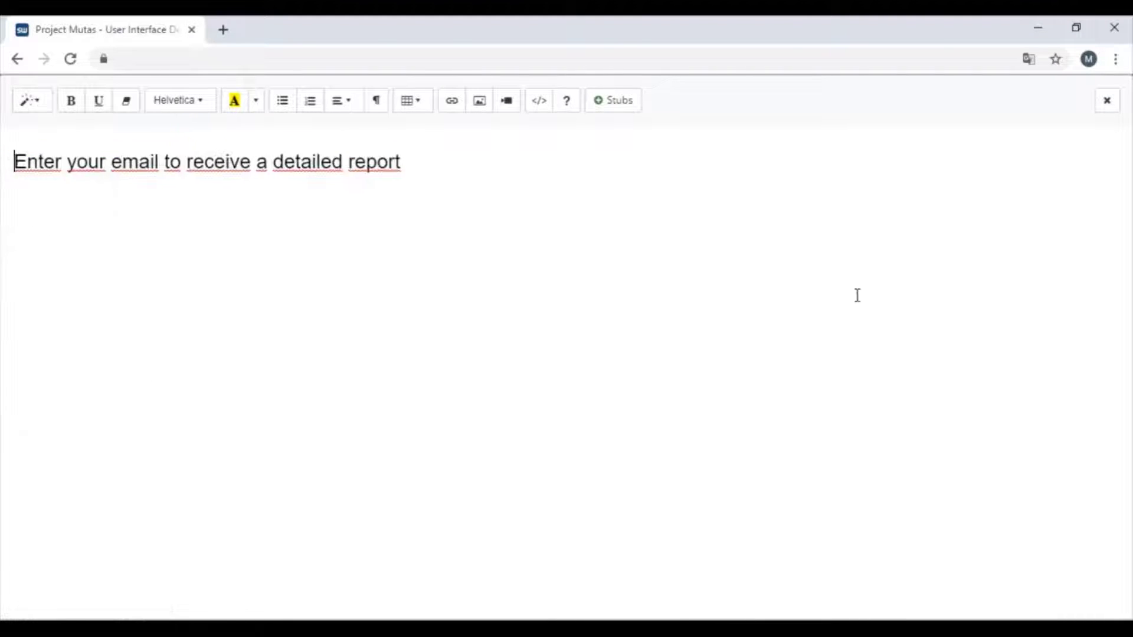
click(1107, 100)
click(934, 600)
Add a text box below the email prompt label, choose its named range, and enter iName as its name
scroll(73, 355, up, 3)
drag(73, 306, 319, 283)
click(1014, 362)
click(903, 456)
click(860, 429)
text(iName)
scroll(923, 496, down, 10)
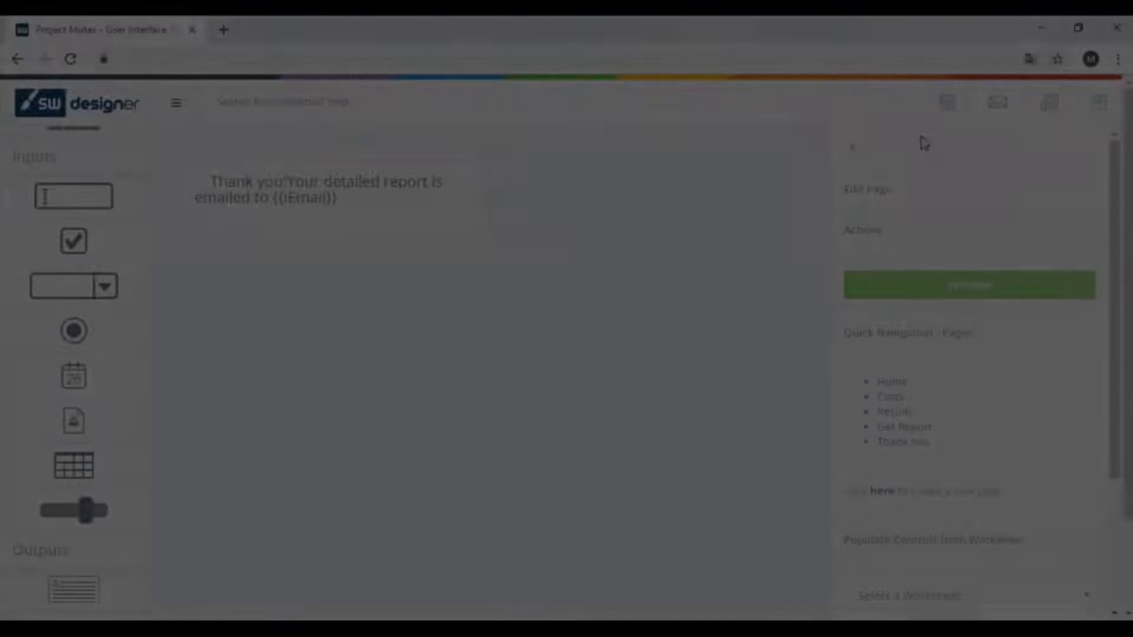
Create a print process named PDF in the Print Process Designer, choosing its file name type
click(946, 102)
click(899, 300)
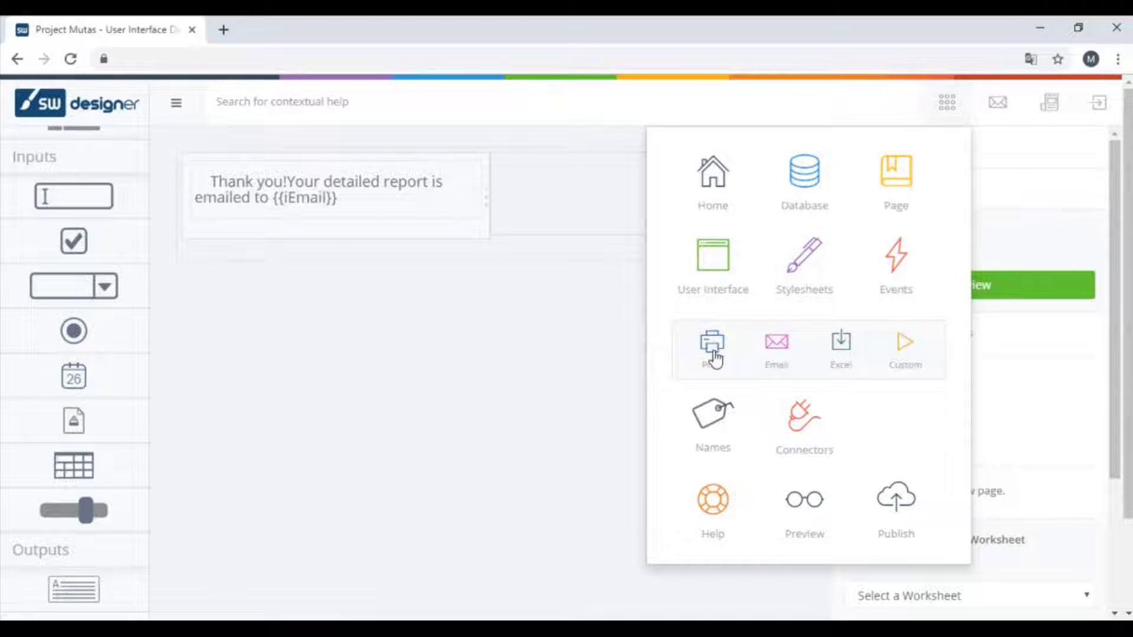
click(717, 354)
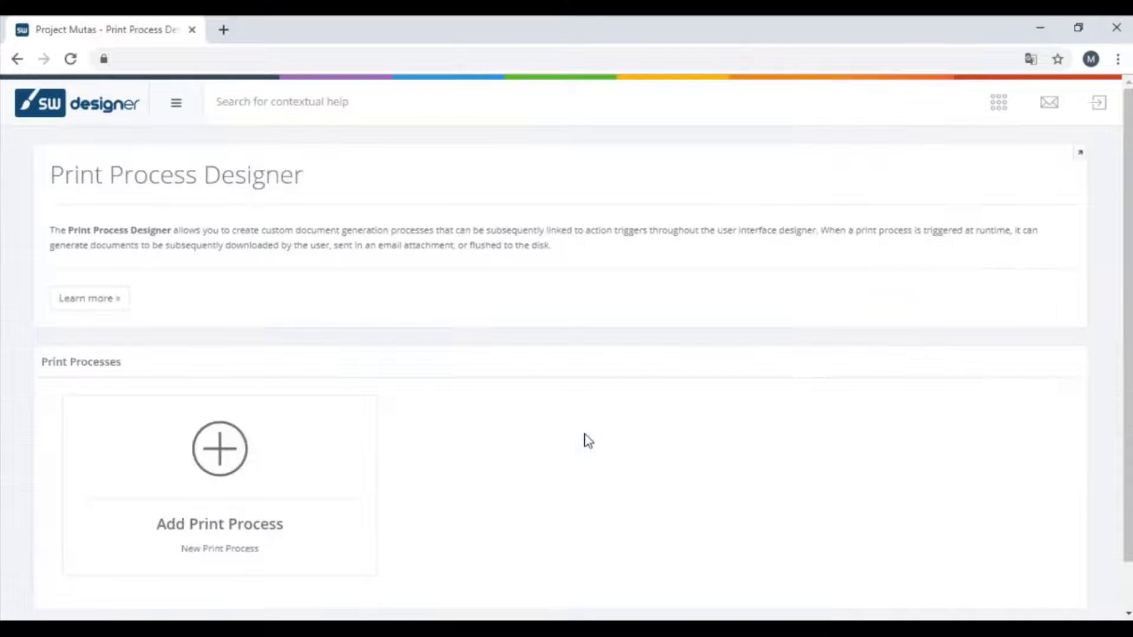
click(266, 479)
scroll(255, 488, down, 2)
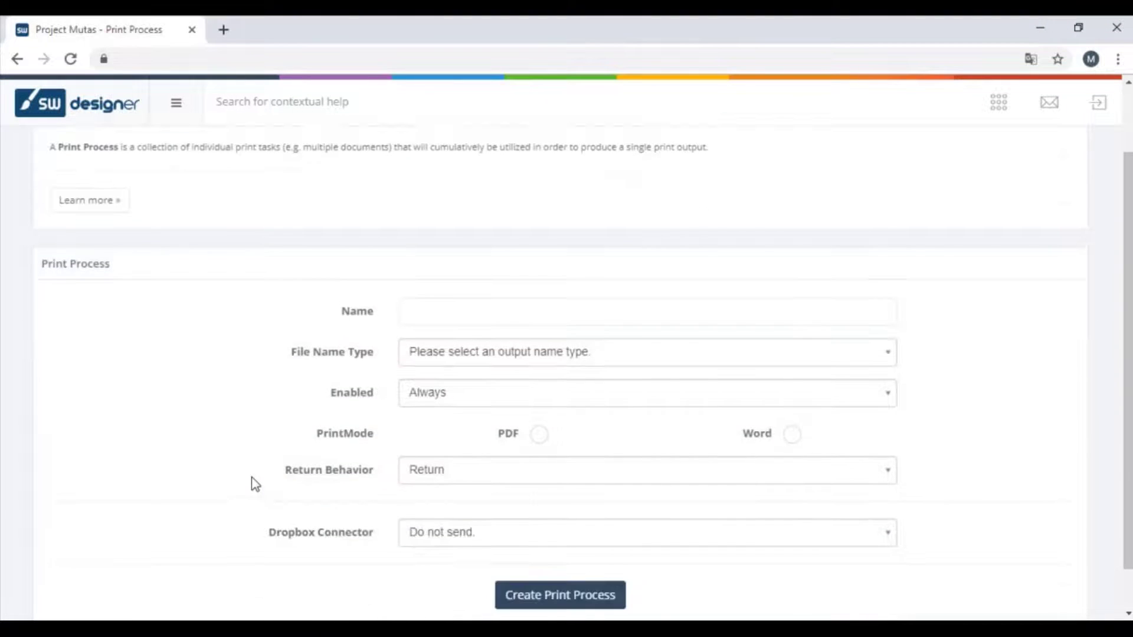
text(PDF)
click(472, 302)
click(483, 397)
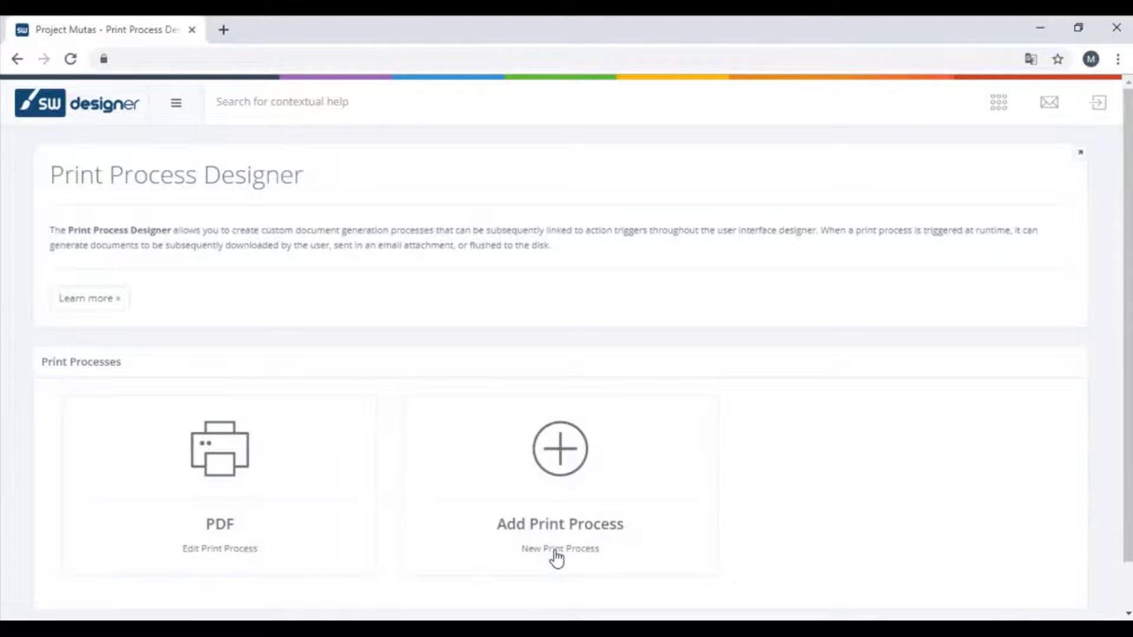
Add a document named PDF to the print process, using the Report Word template with its output placeholders as the document file
click(1049, 351)
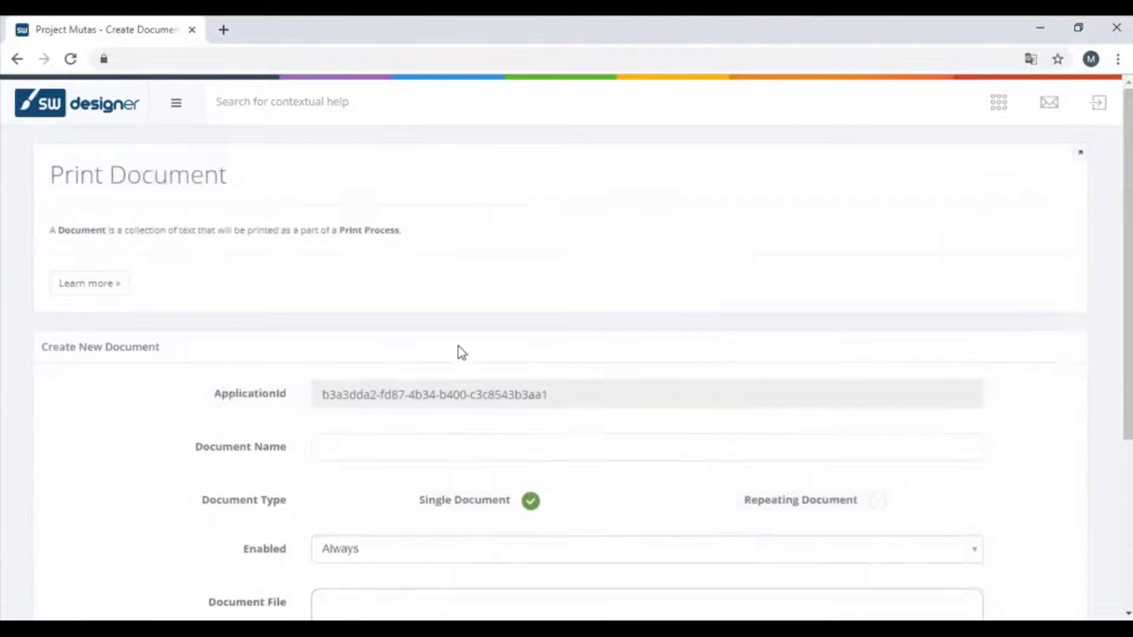
scroll(460, 351, down, 4)
click(378, 198)
text(PDF)
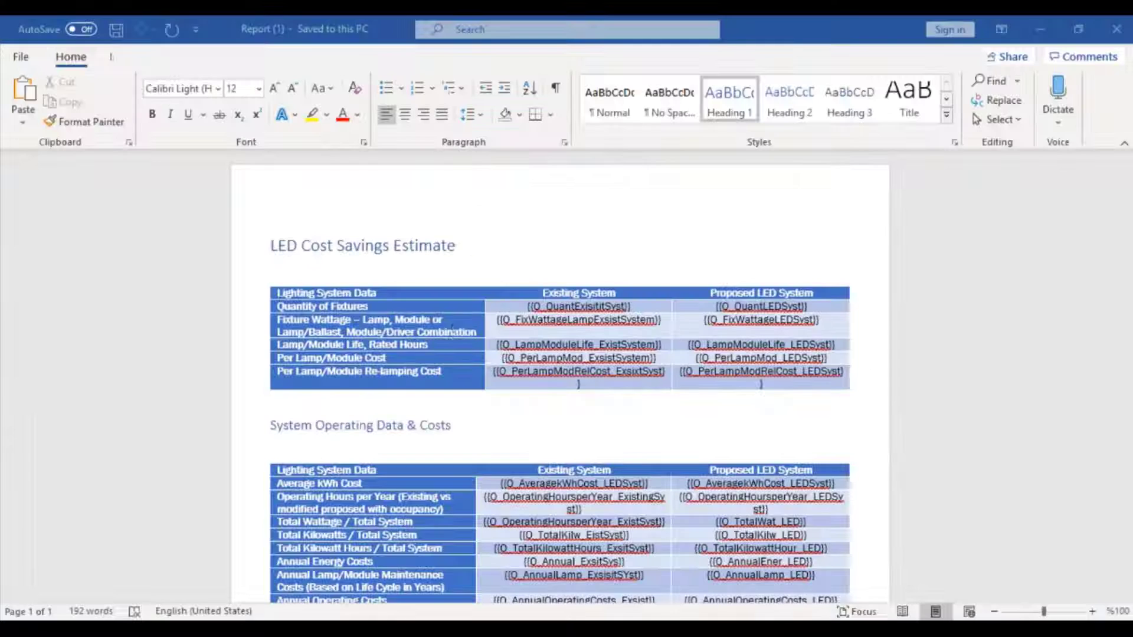
scroll(1064, 254, down, 5)
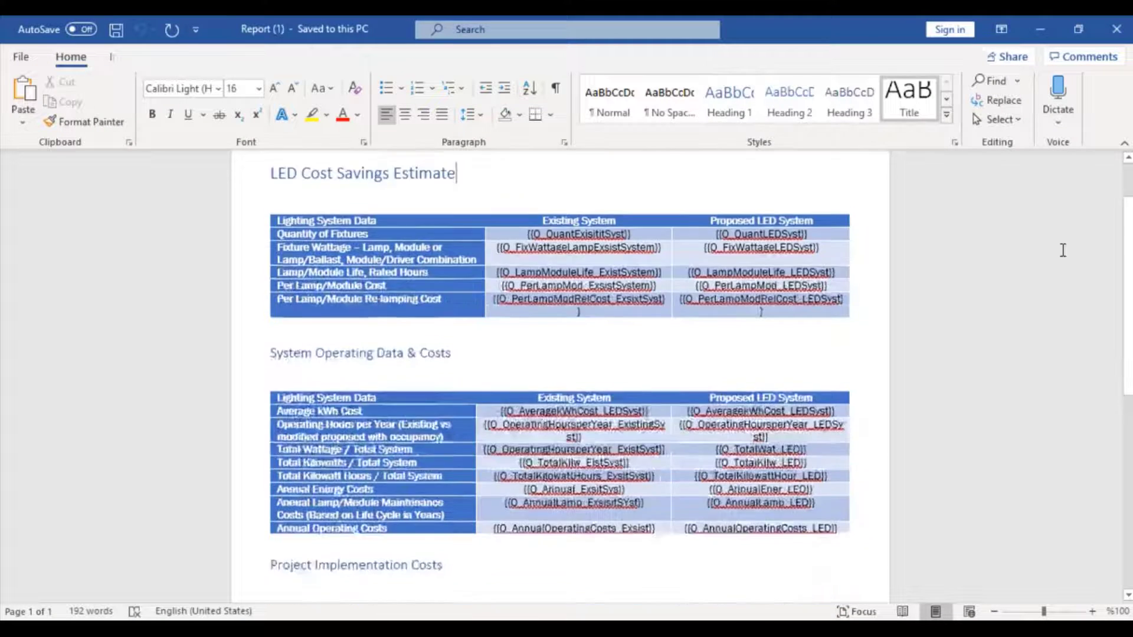
scroll(1065, 255, up, 5)
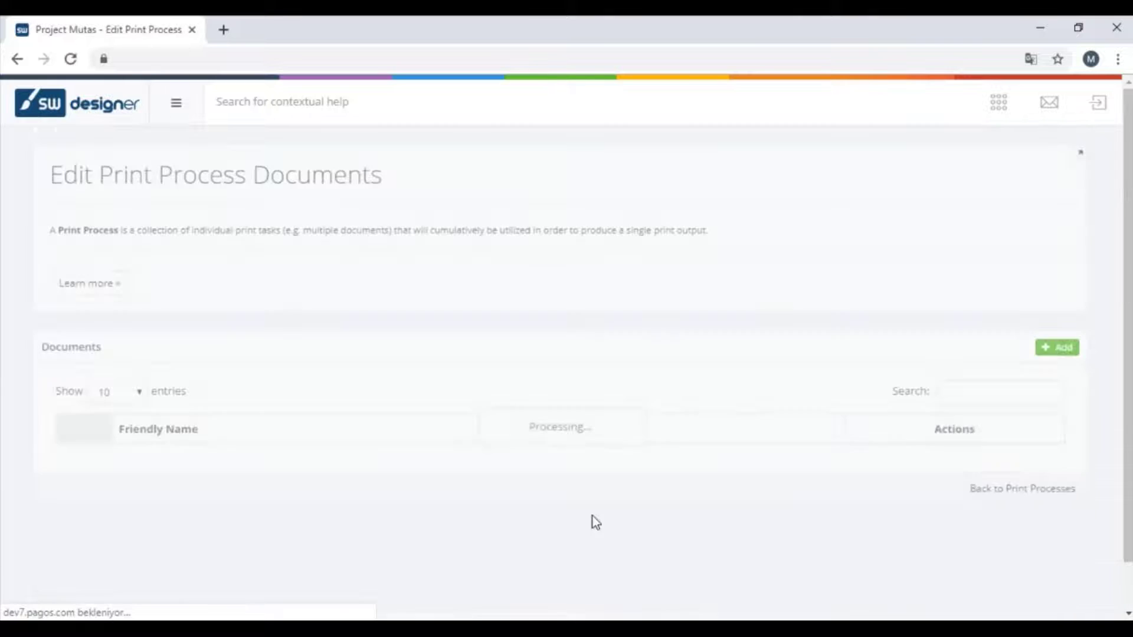
Open the PDF document's stubs and set the O_Annual_ExsitSys stub to type Decimal with the $1.11 format
click(720, 466)
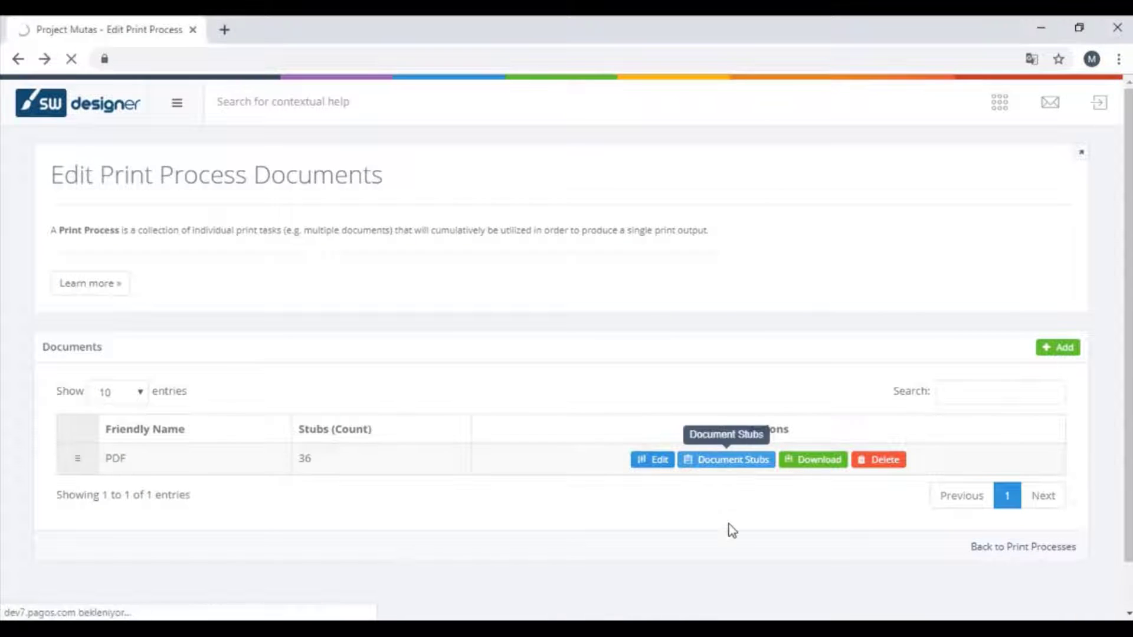
scroll(677, 342, down, 2)
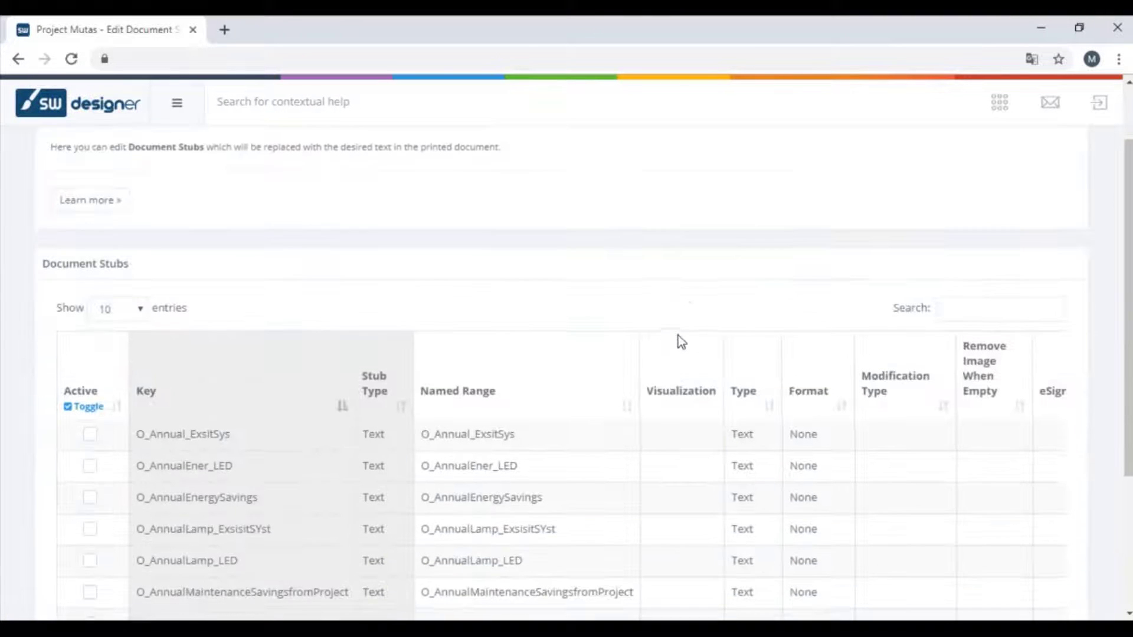
click(750, 434)
click(773, 335)
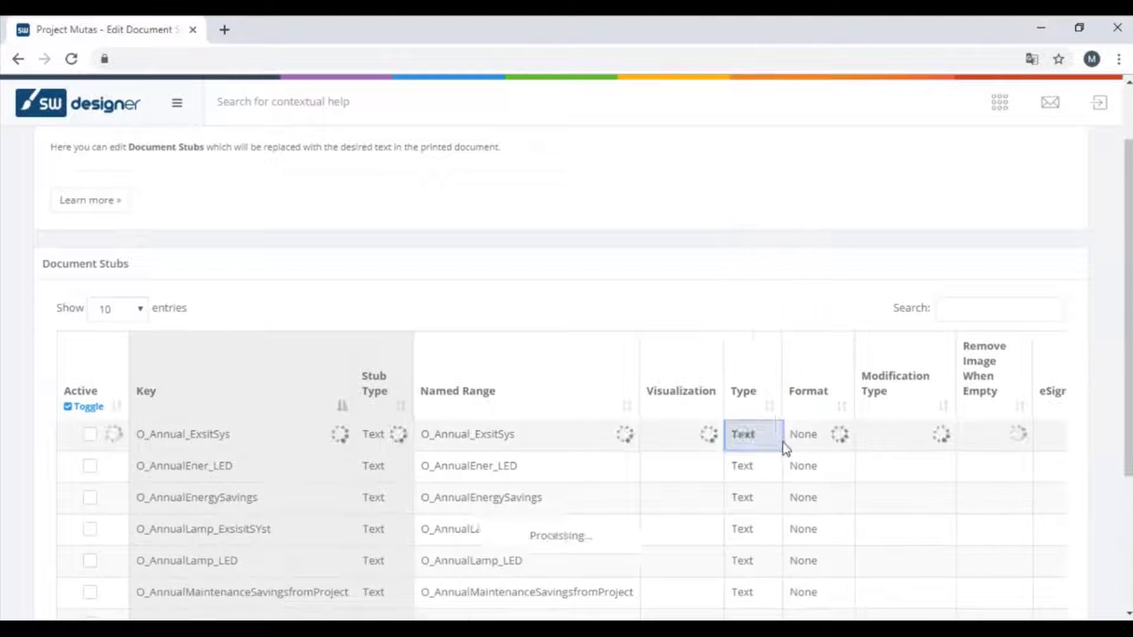
click(802, 437)
click(799, 356)
Set the O_AnnualEner_LED stub's type to Decimal and open its format choices
click(751, 470)
click(750, 449)
click(809, 462)
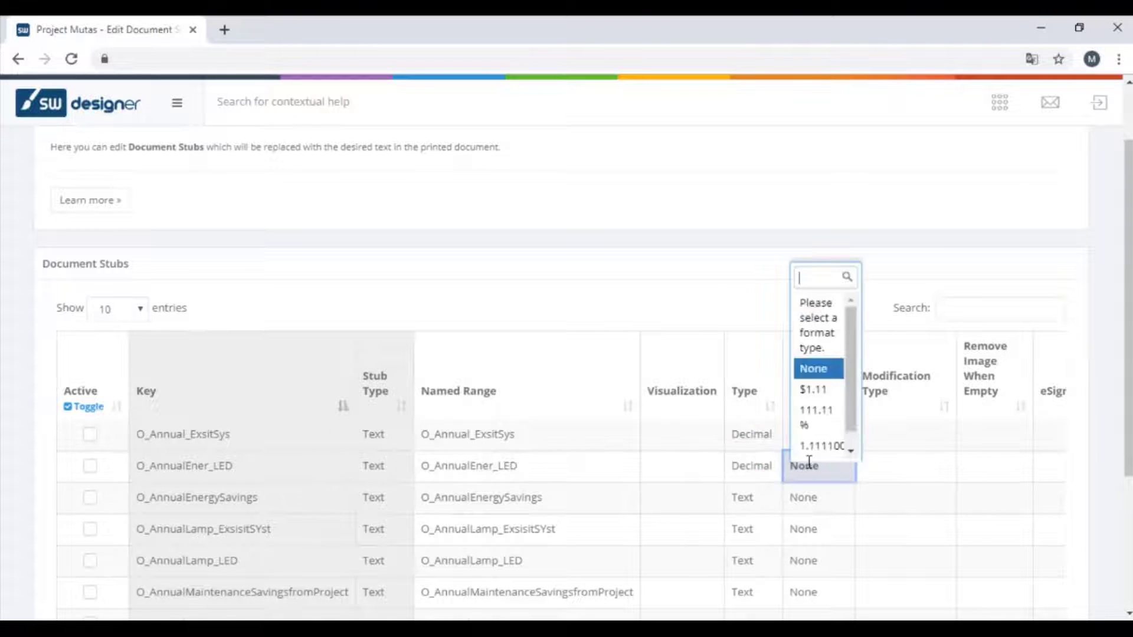
Review the types and formats of the full stub list and activate every document stub
drag(1129, 176, 1128, 413)
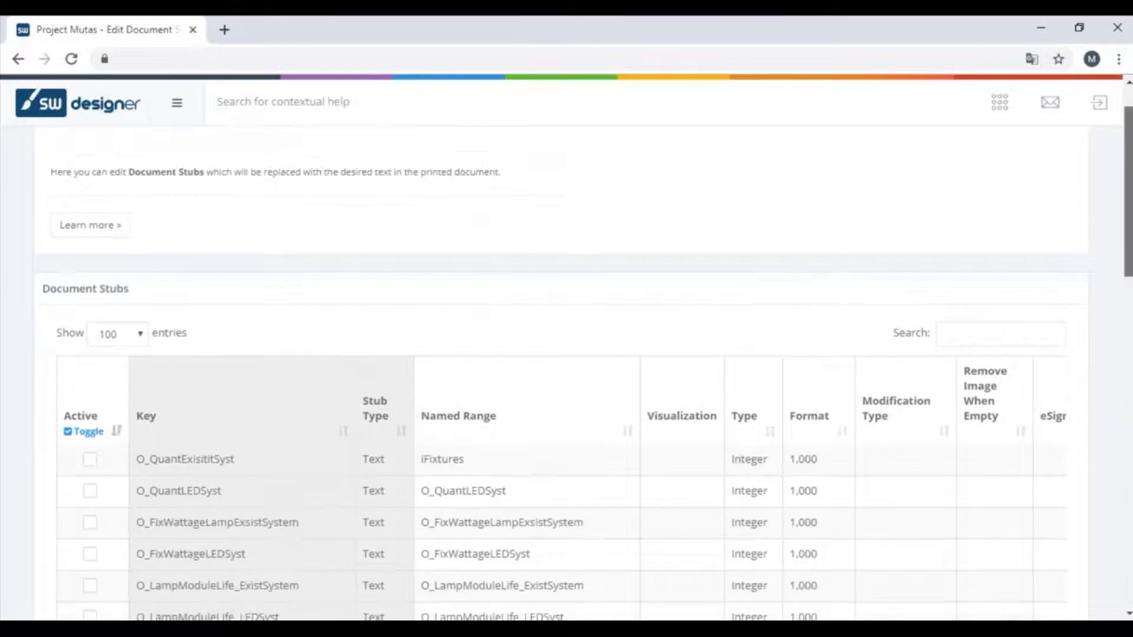
scroll(567, 372, down, 6)
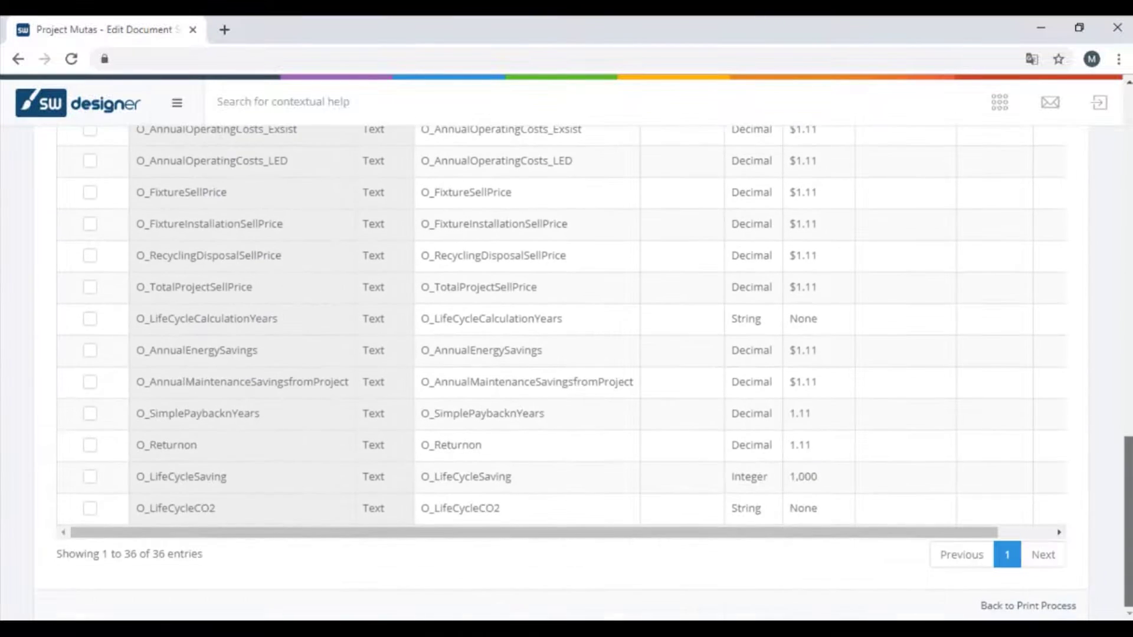
scroll(566, 372, up, 15)
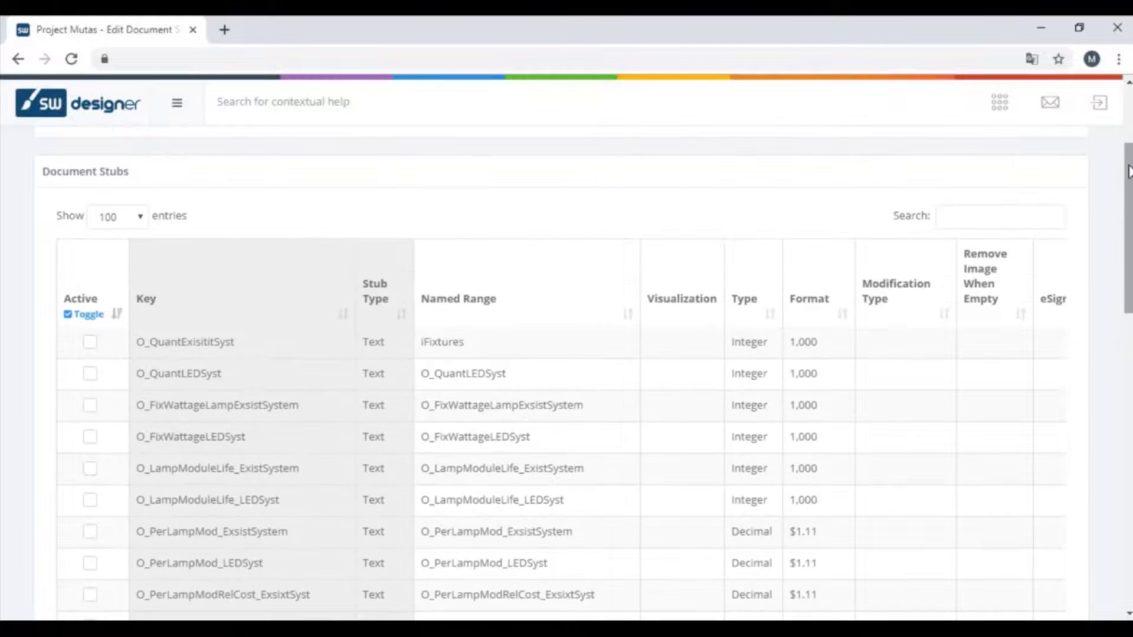
click(94, 345)
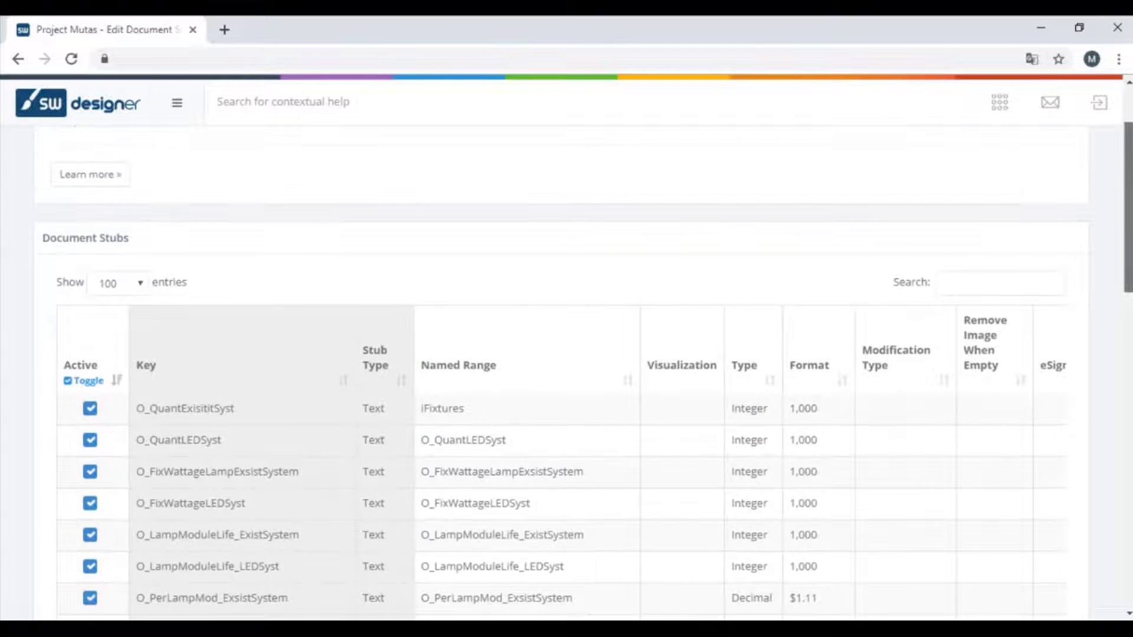
scroll(566, 372, down, 17)
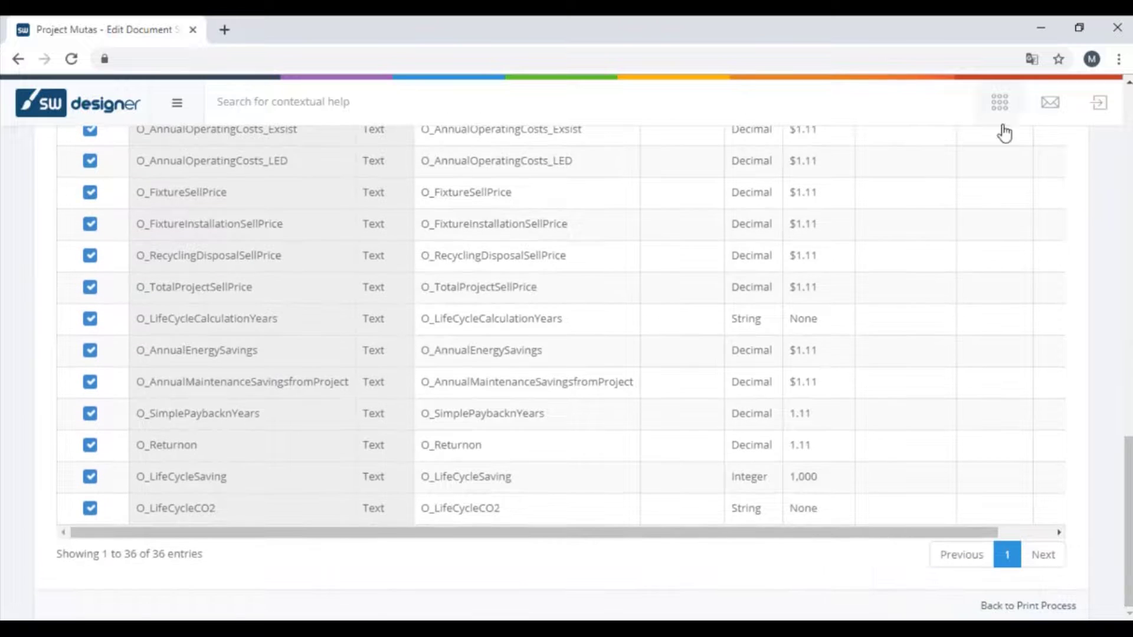
Start a new email process in the Email Process Designer and name it Email
click(999, 102)
click(849, 354)
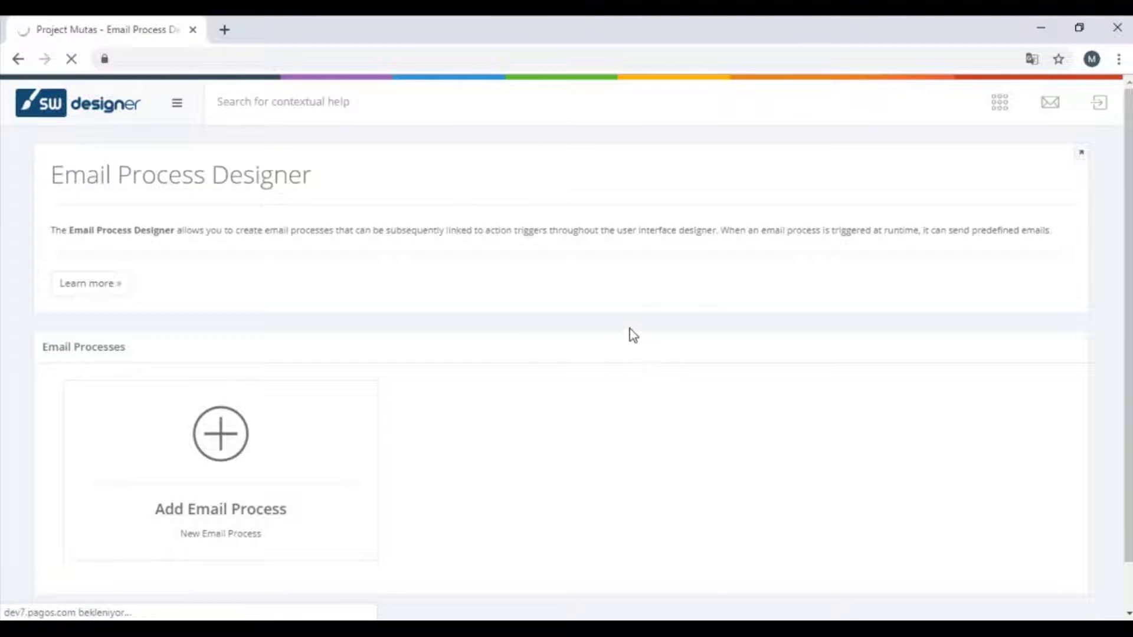
key(Caps_Lock)
text(E)
key(Caps_Lock)
text(mail)
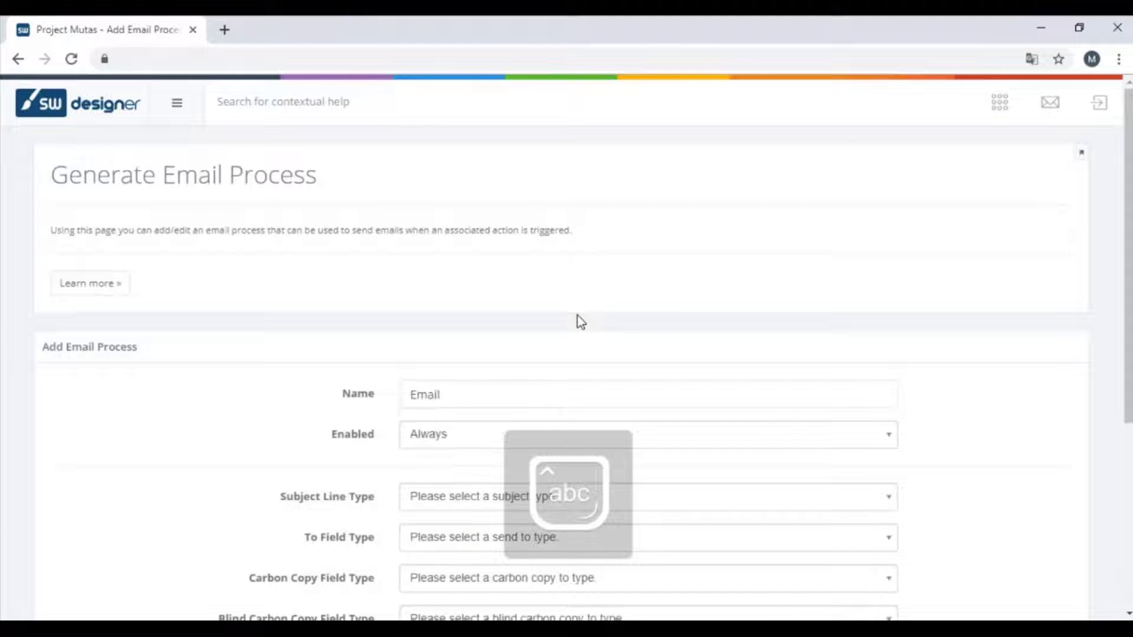
Give the email the static subject "Your LED Savings Estimate" and set its recipient to ByValueOf the iEmail named range
scroll(595, 319, down, 3)
click(579, 329)
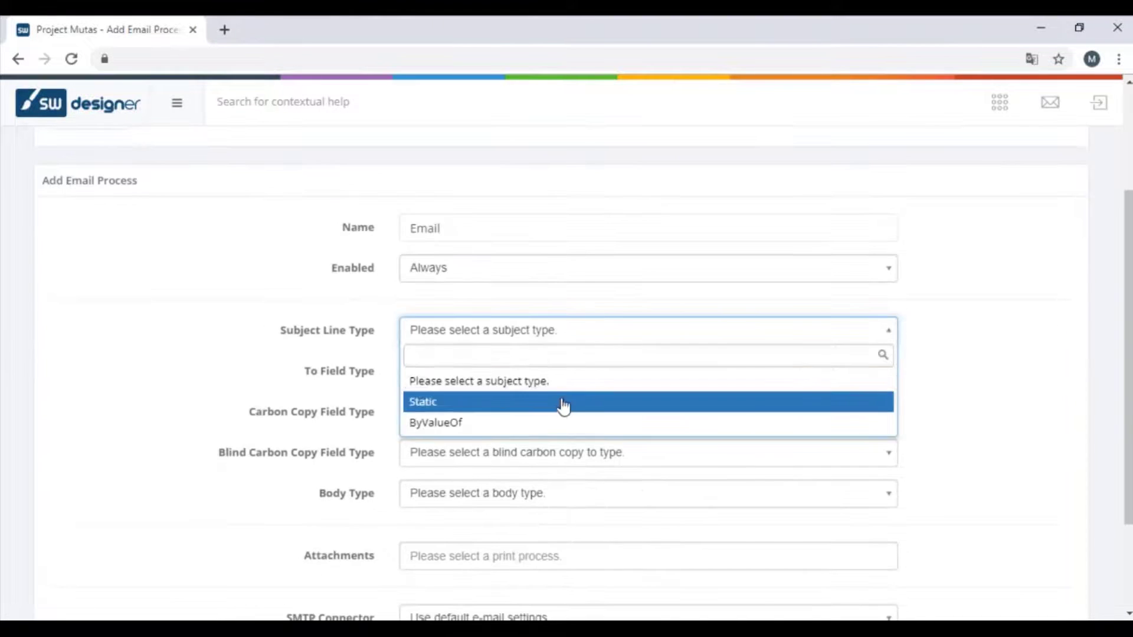
click(561, 403)
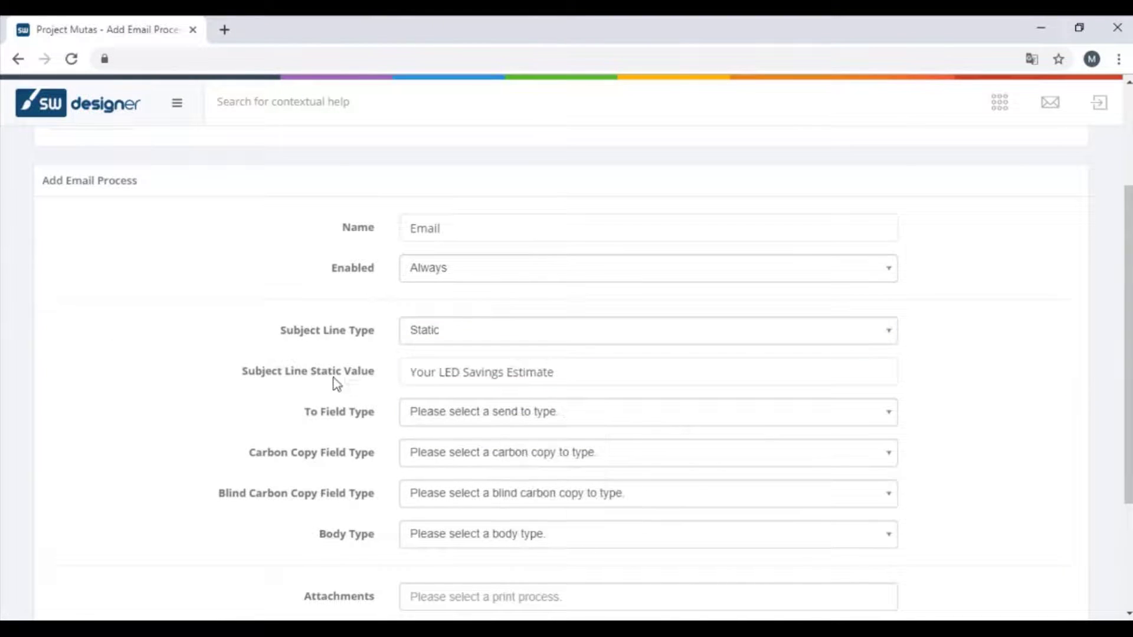
click(419, 413)
click(443, 502)
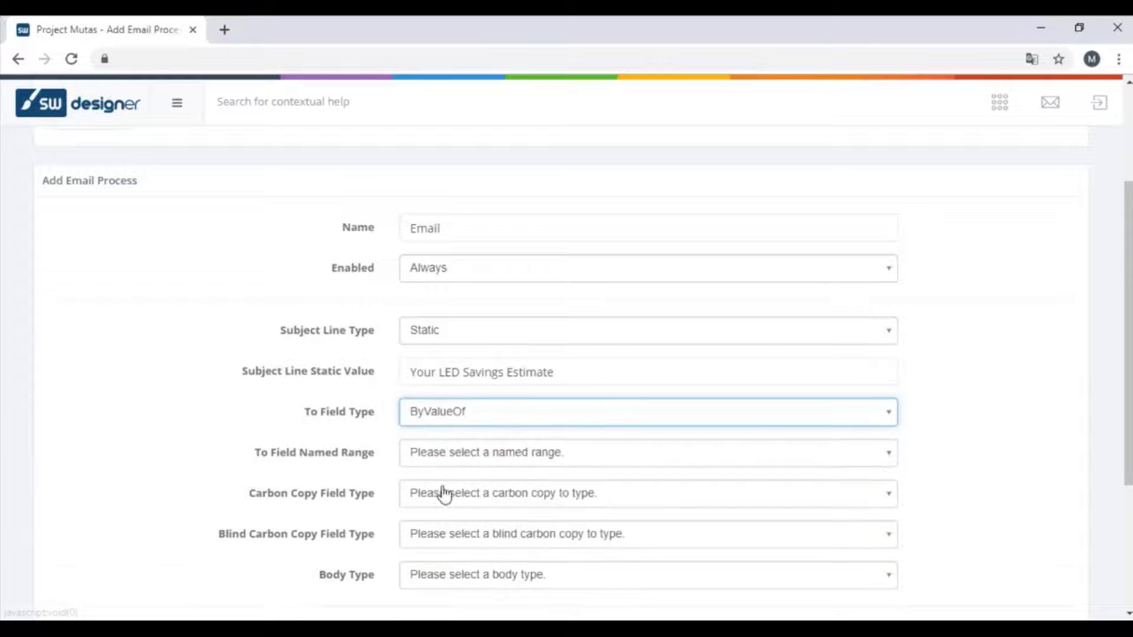
click(437, 459)
click(455, 303)
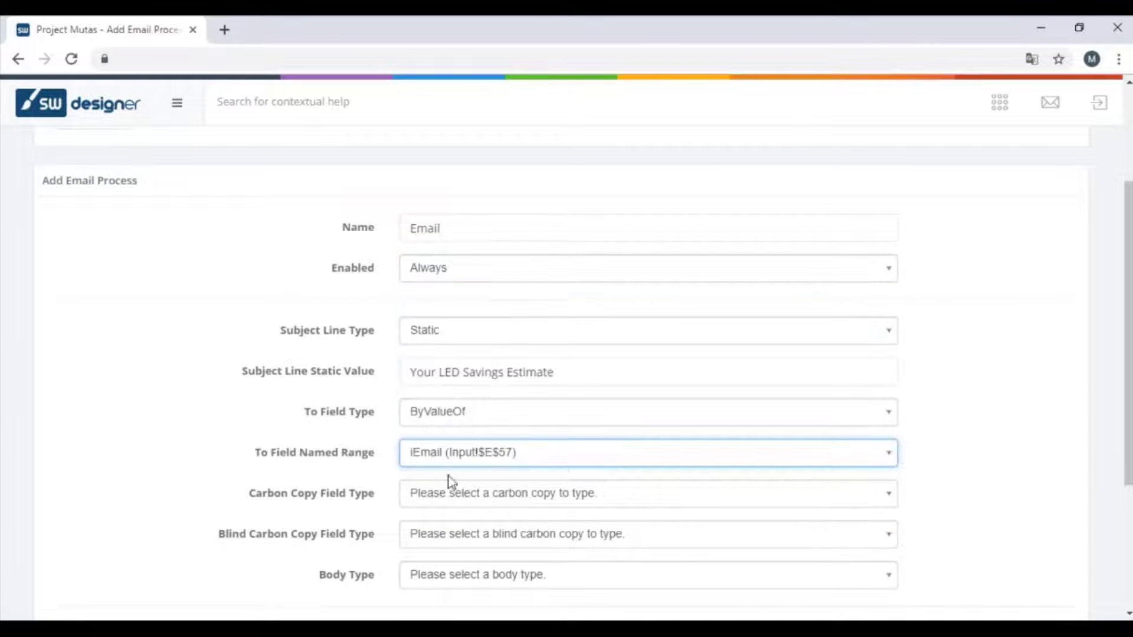
Set both the carbon copy and blind carbon copy field types to None
scroll(444, 424, down, 1)
click(448, 419)
click(458, 483)
click(452, 452)
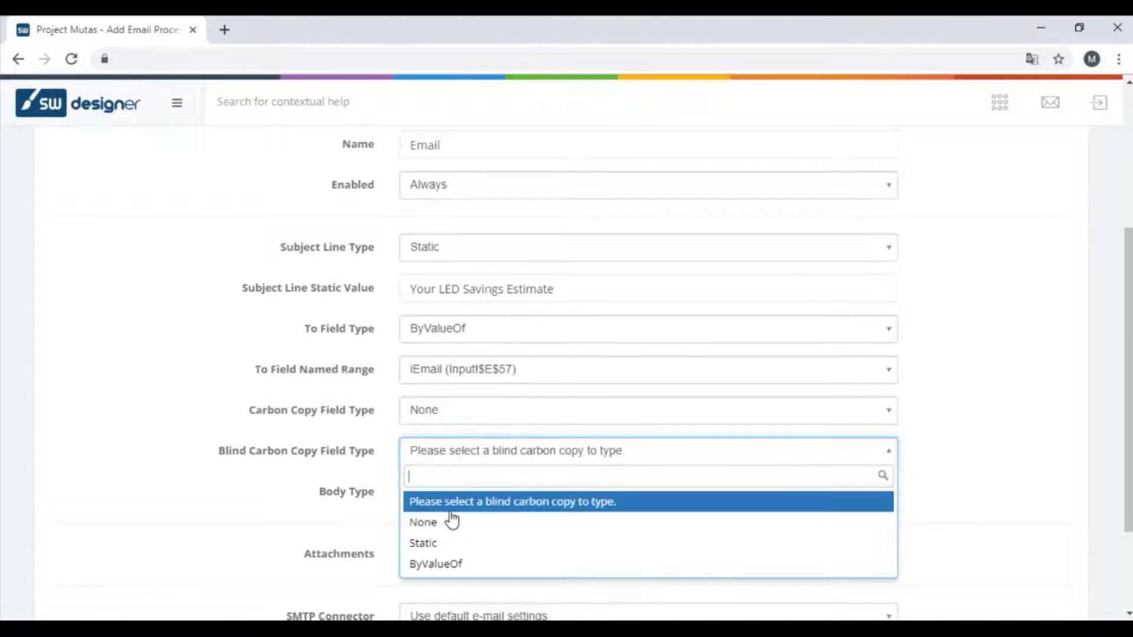
click(451, 522)
Set a static body reading "Your LED savings estimate report is attached" and attach the Print - PDF process
click(464, 494)
click(423, 563)
scroll(382, 470, down, 2)
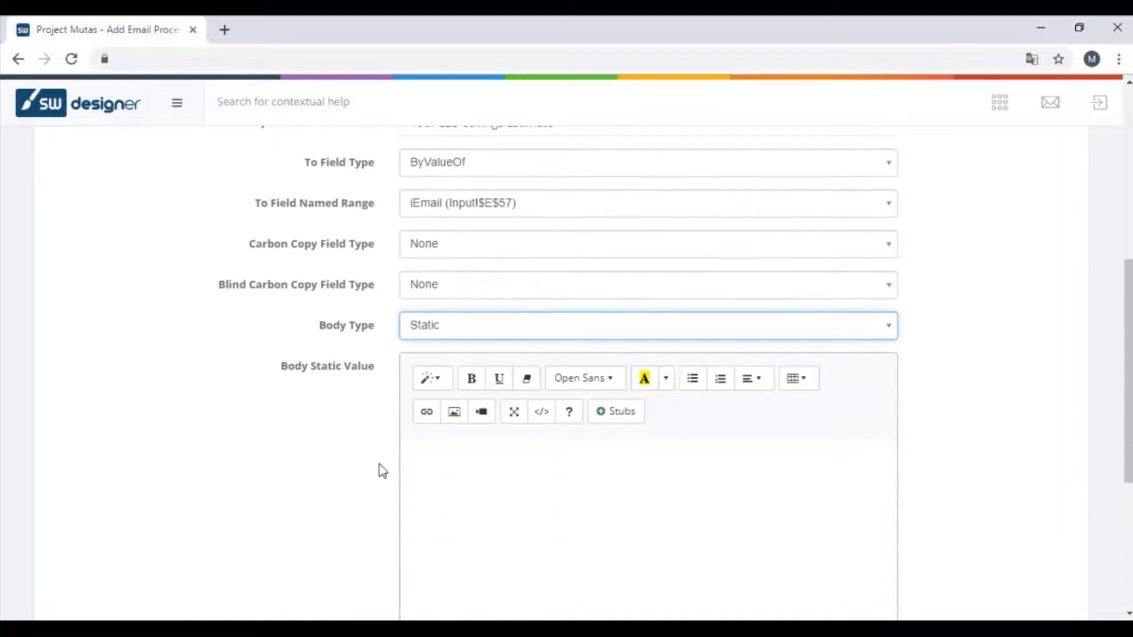
scroll(273, 420, down, 4)
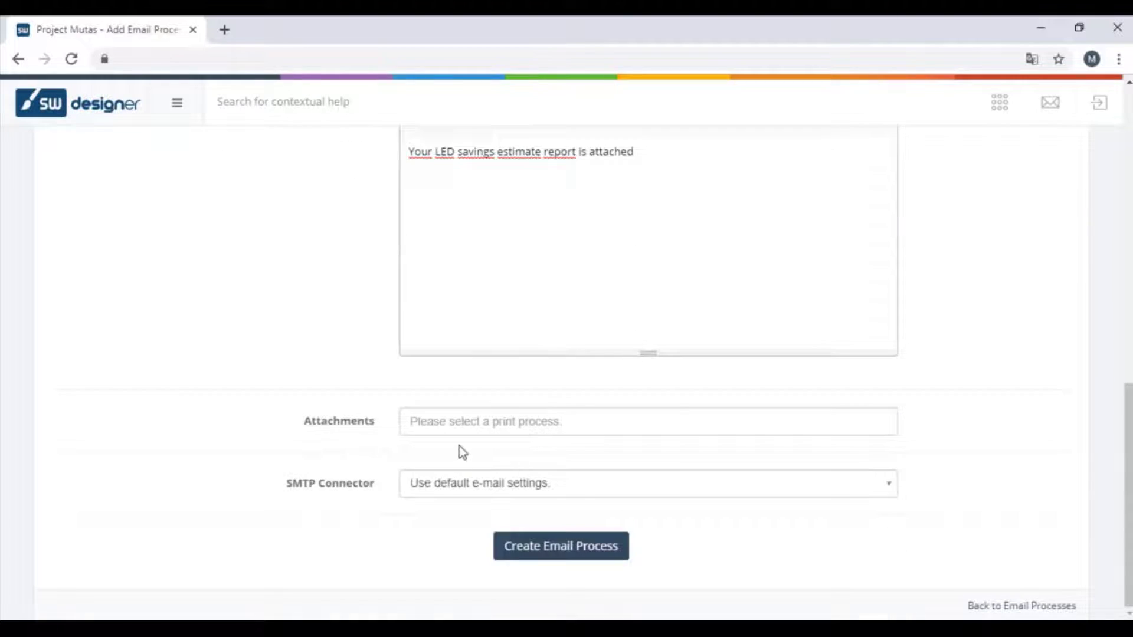
click(470, 420)
click(478, 450)
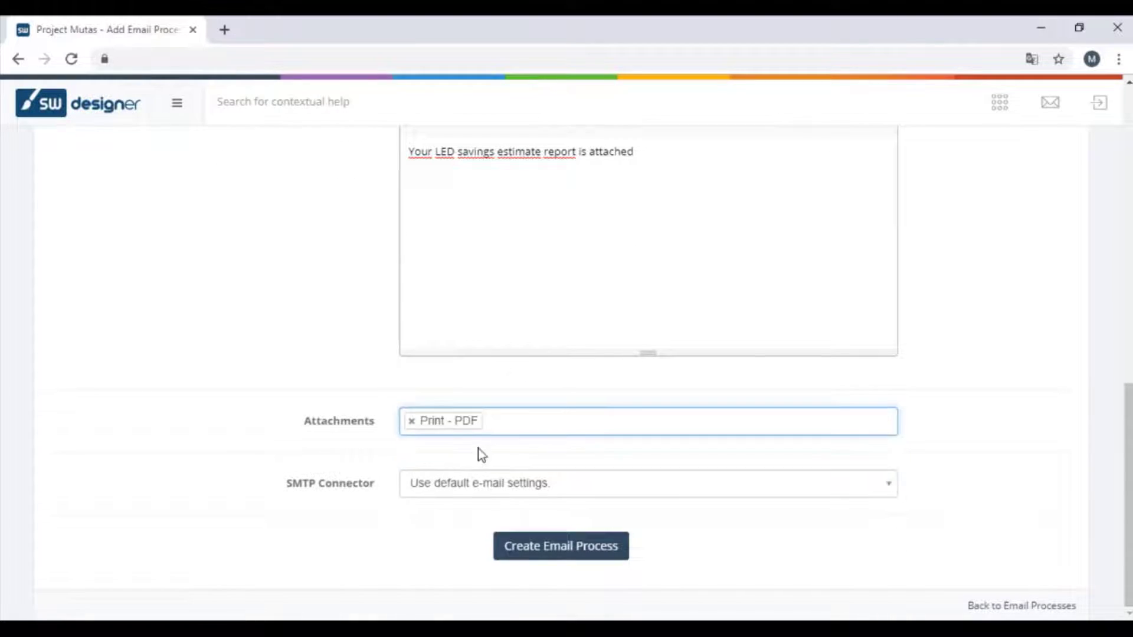
In the User Interface Designer, link the Submit button on the Get Report page to the email process and save the button
click(999, 109)
click(788, 265)
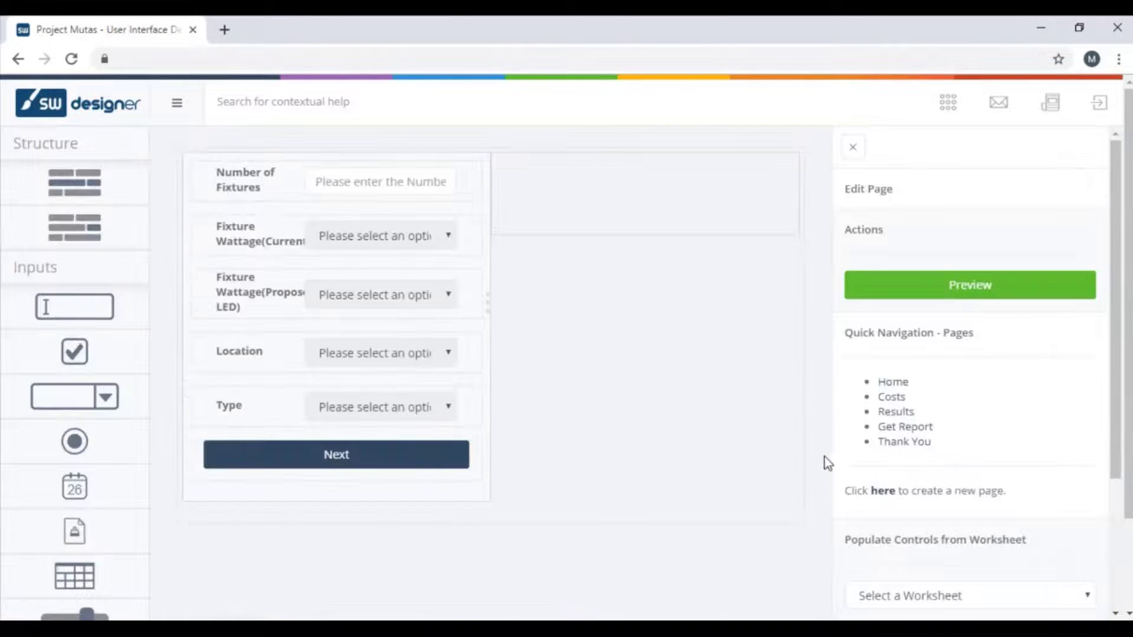
click(897, 434)
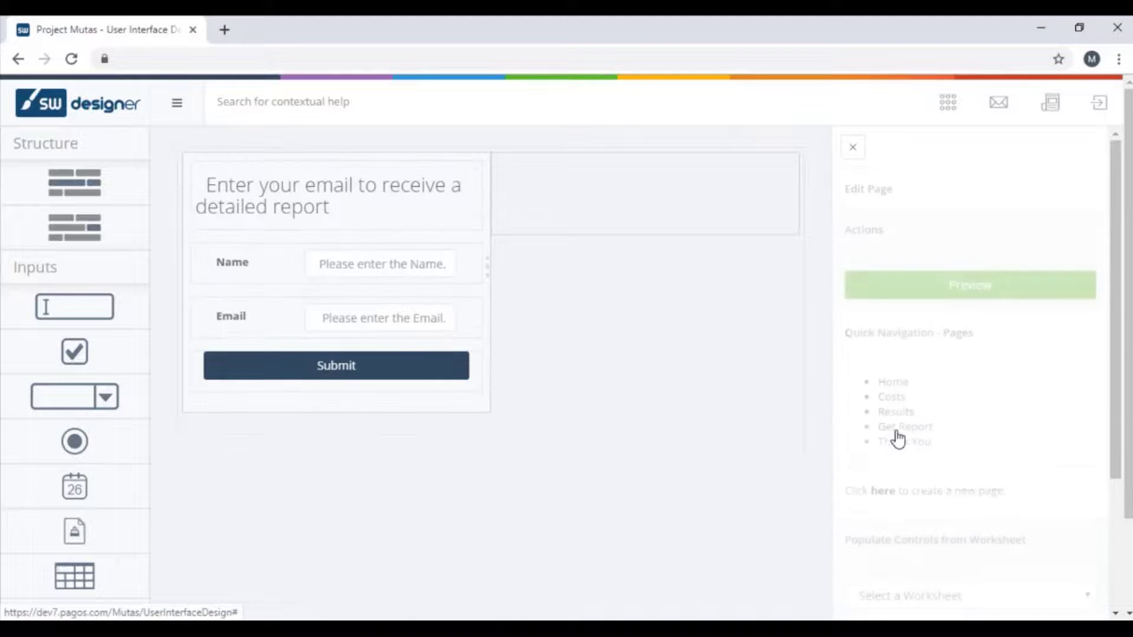
click(405, 366)
scroll(1026, 471, down, 3)
click(1027, 413)
click(1022, 458)
drag(1118, 430, 1117, 575)
click(902, 570)
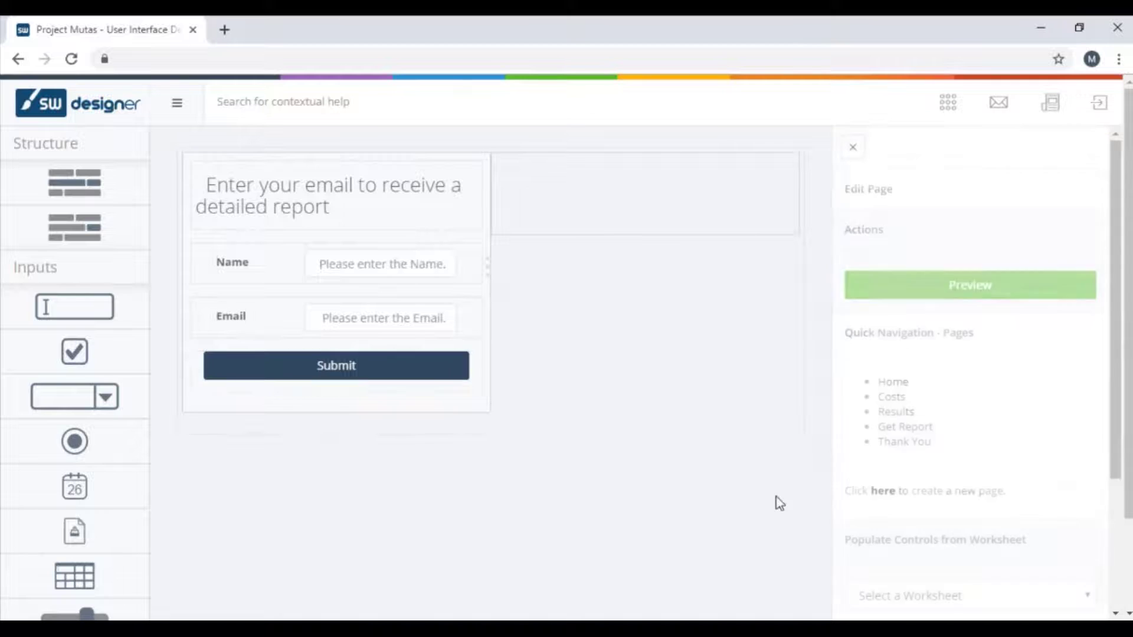
Preview the application and enter 250 fixtures, a current fixture wattage of 800 and a proposed LED wattage of 300
click(968, 285)
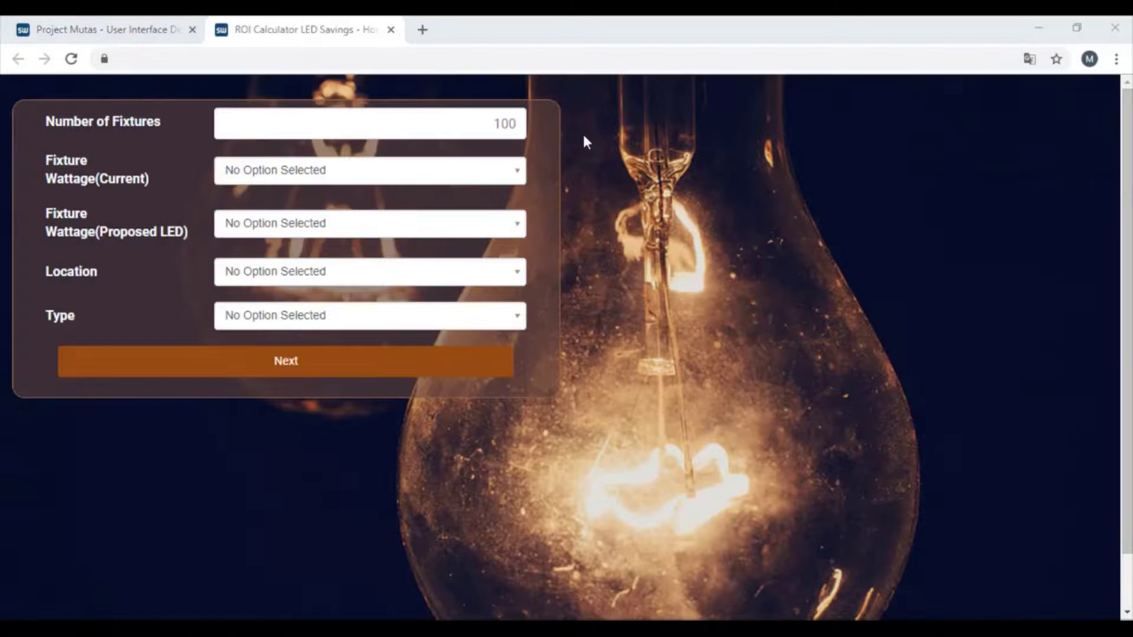
double_click(431, 113)
text(250)
click(502, 171)
click(455, 269)
click(456, 235)
click(405, 332)
Choose Arkansas as the location and Residential as the type, and continue to the costs page
click(397, 271)
click(335, 420)
click(347, 323)
click(311, 397)
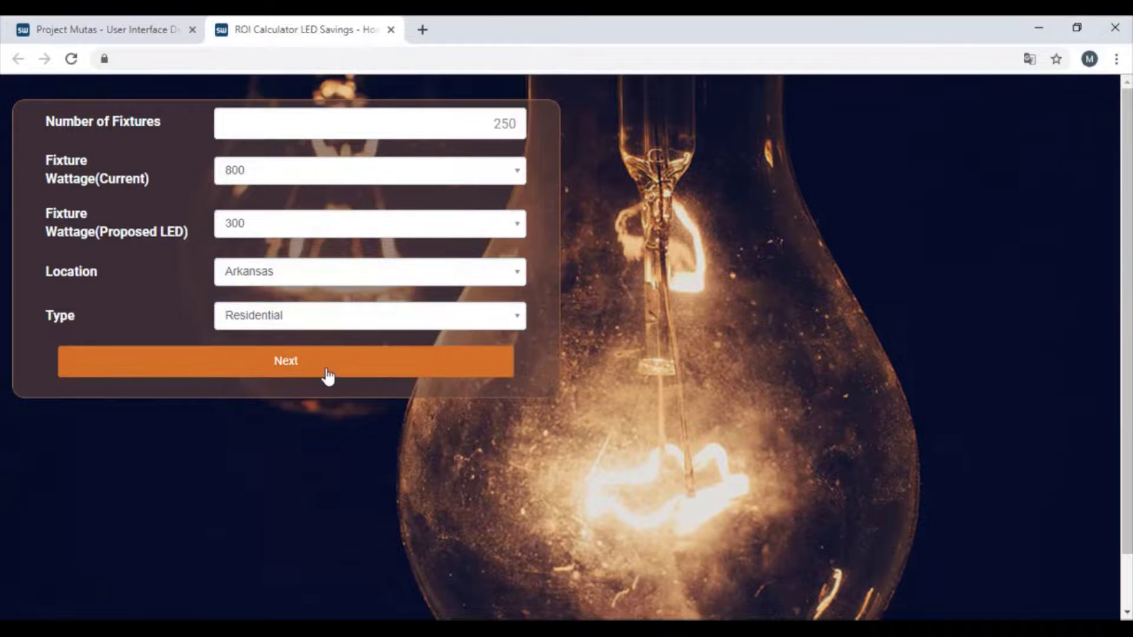
click(329, 377)
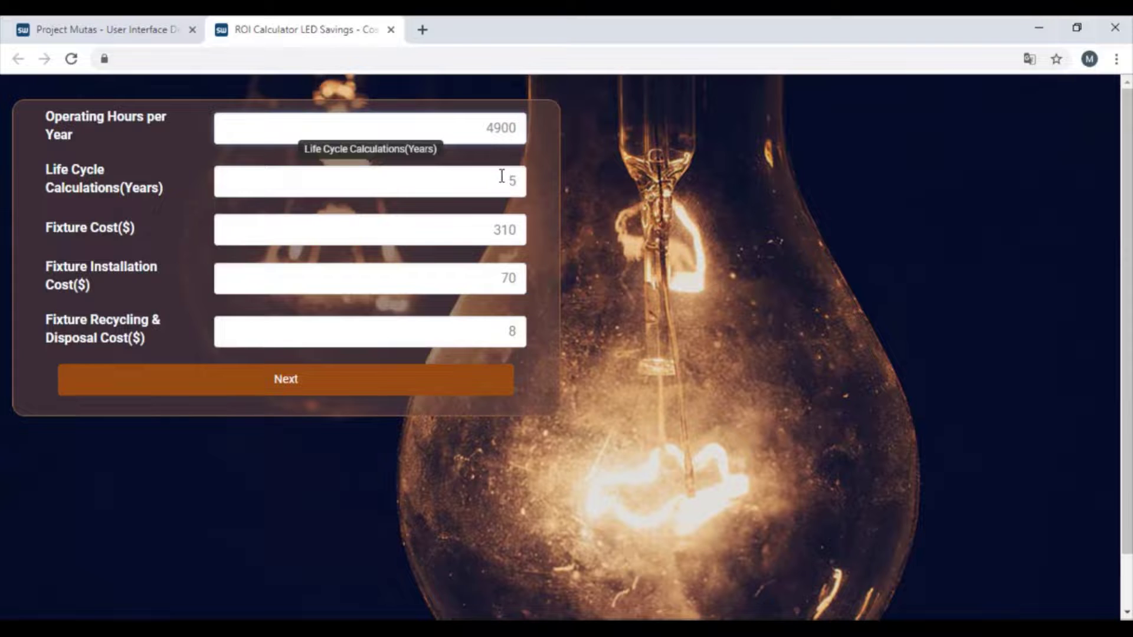
Set the life cycle to 7 years, fixture cost to 370, installation cost to 90 and recycling cost to 10, and continue to the results
click(501, 231)
text(370)
key(Tab)
text(910)
click(463, 383)
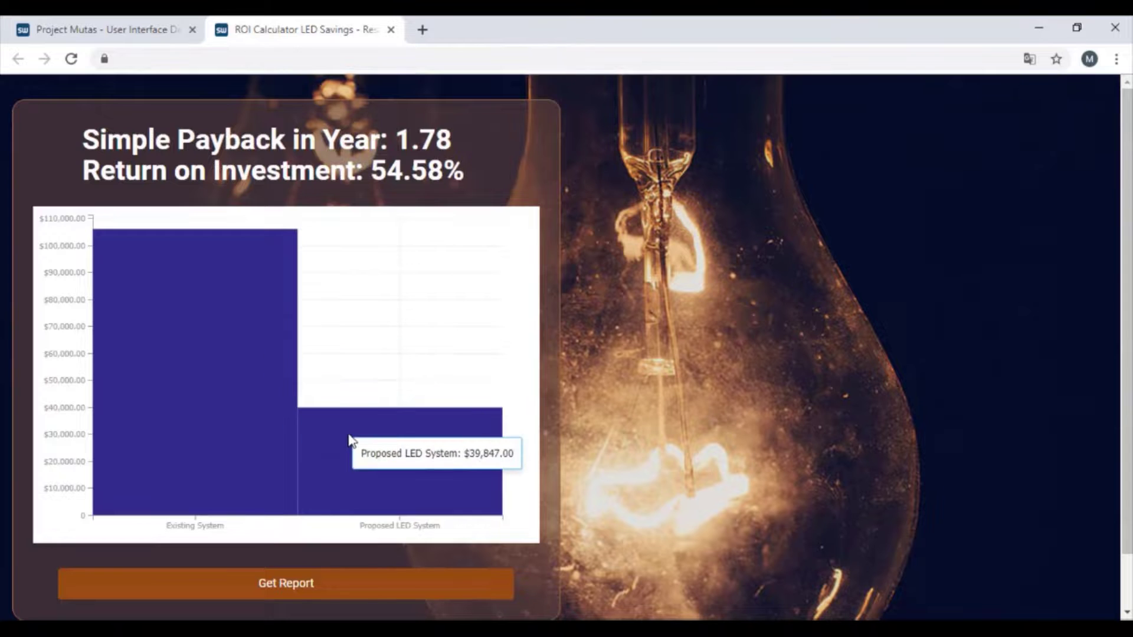
On the report request page, enter the recipient's full name and email address and submit the request
click(481, 224)
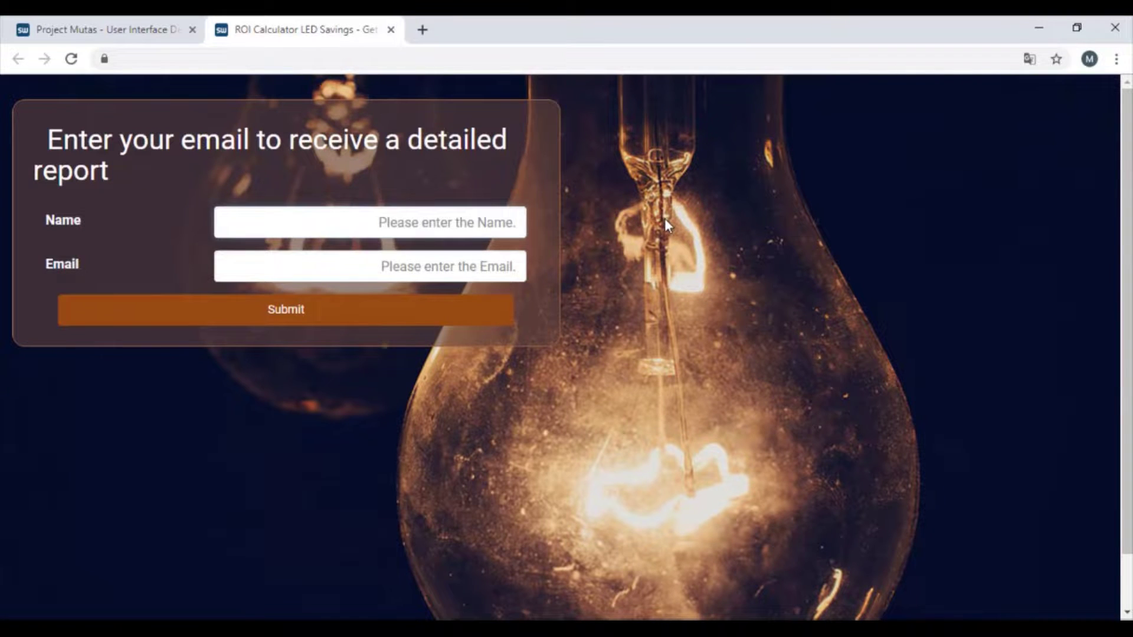
text(MARY)
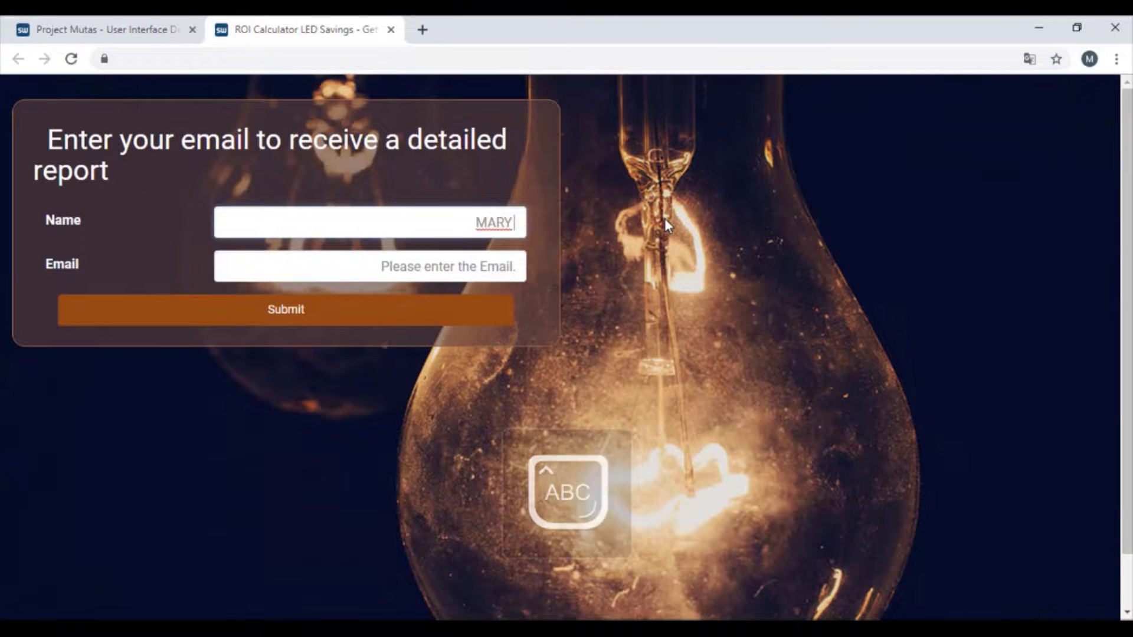
text( SMITH)
key(Tab)
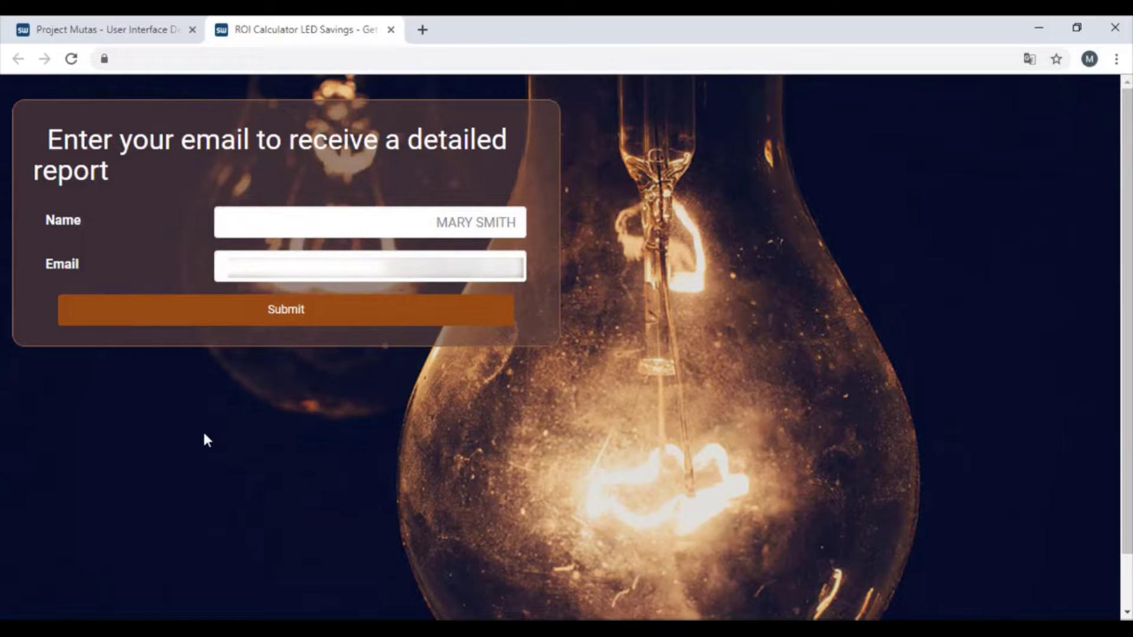
key(Return)
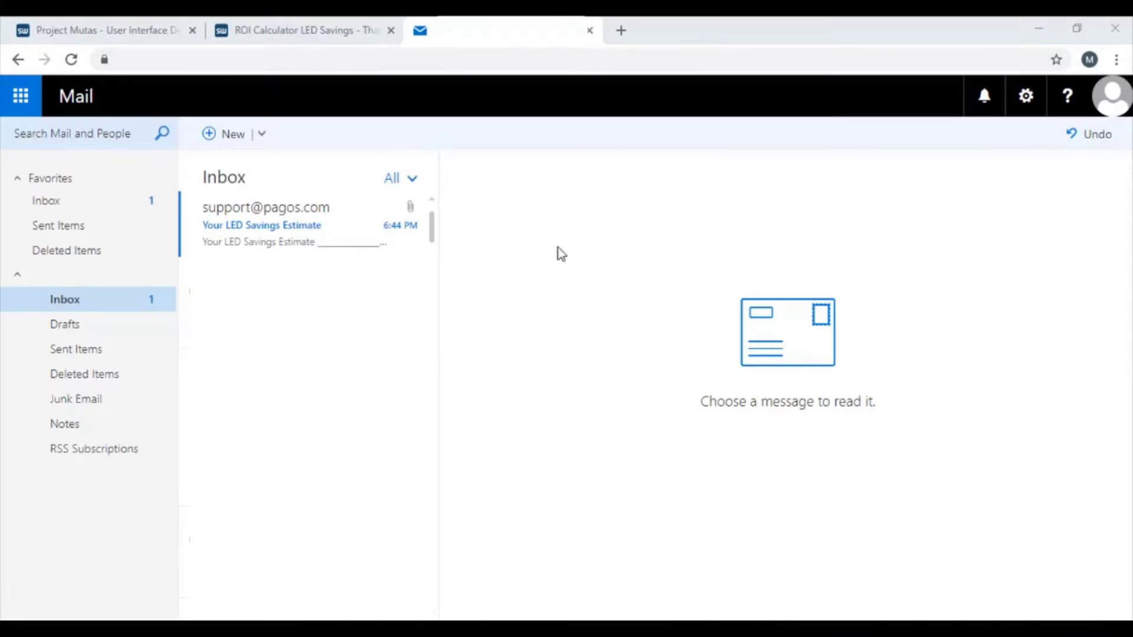
Open the "Your LED Savings Estimate" email in the inbox and examine the tables in its attached PDF report
click(366, 227)
click(607, 324)
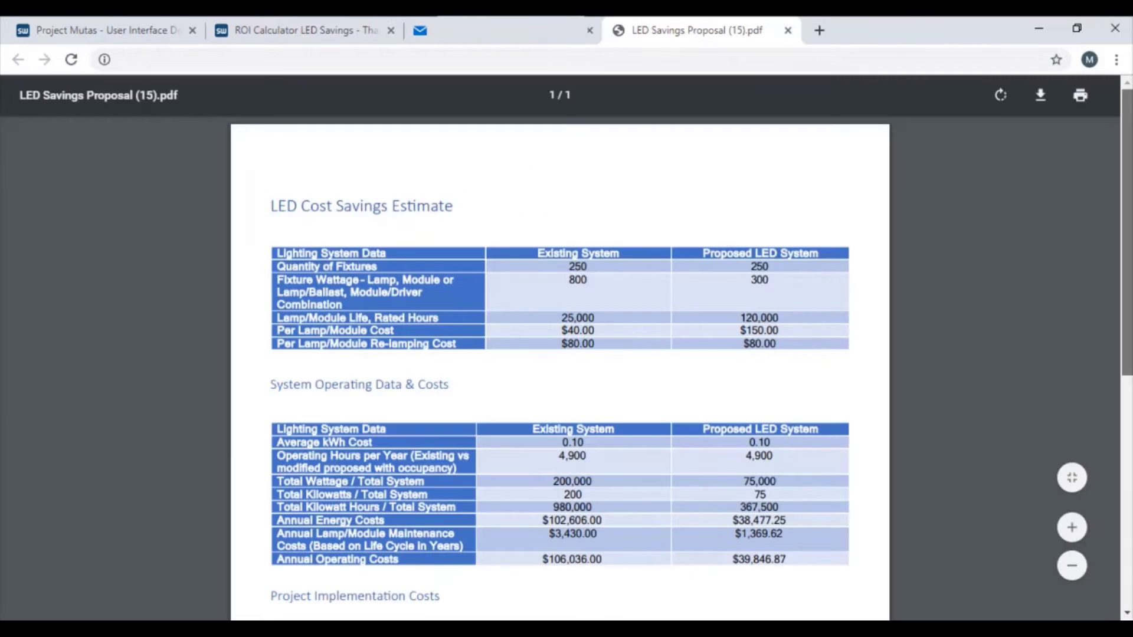
scroll(560, 354, down, 3)
scroll(560, 354, down, 5)
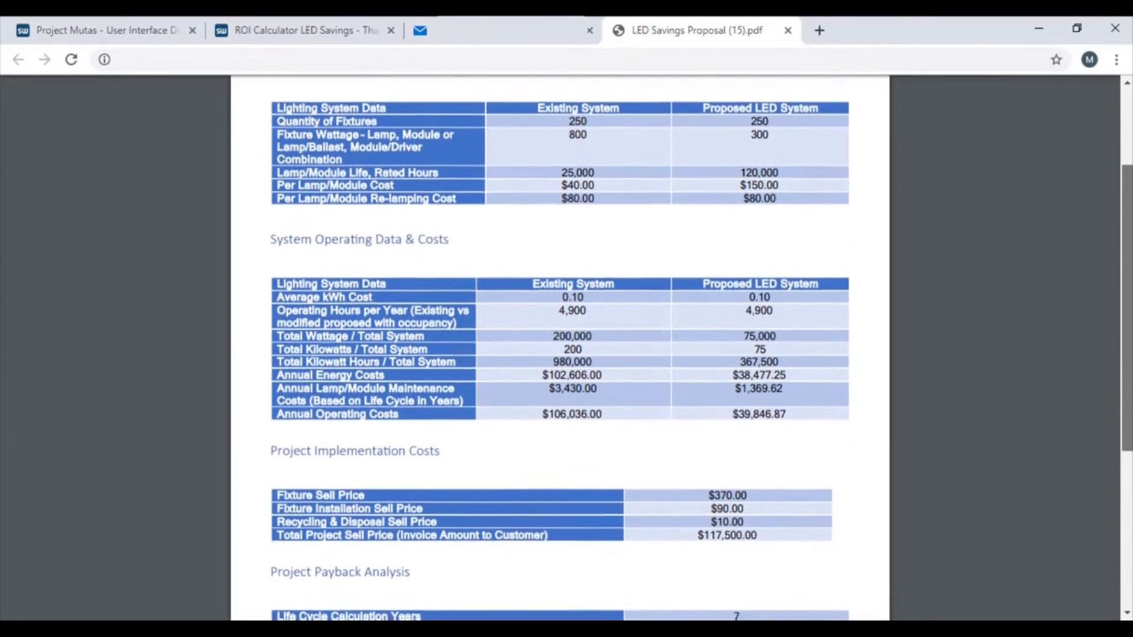
scroll(559, 348, down, 5)
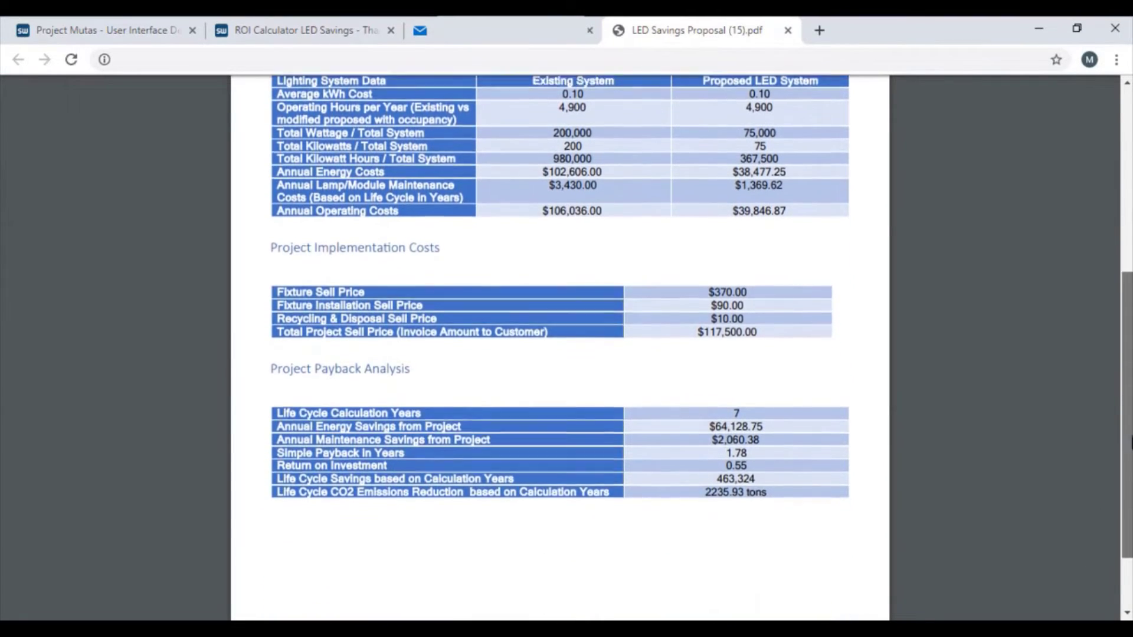
mouse_move(1081, 486)
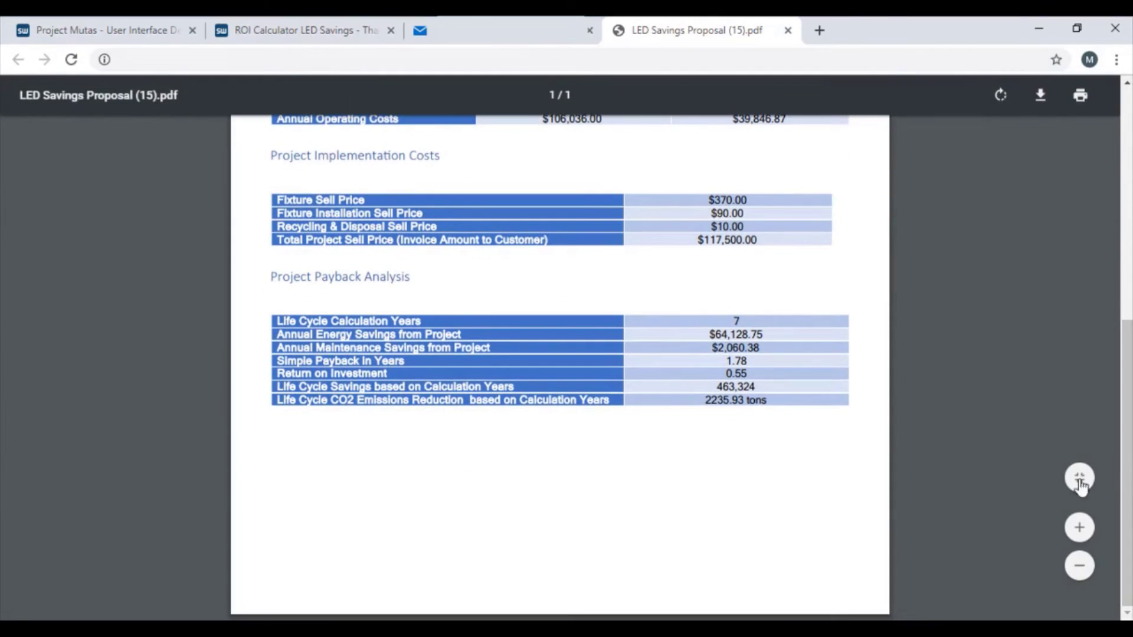